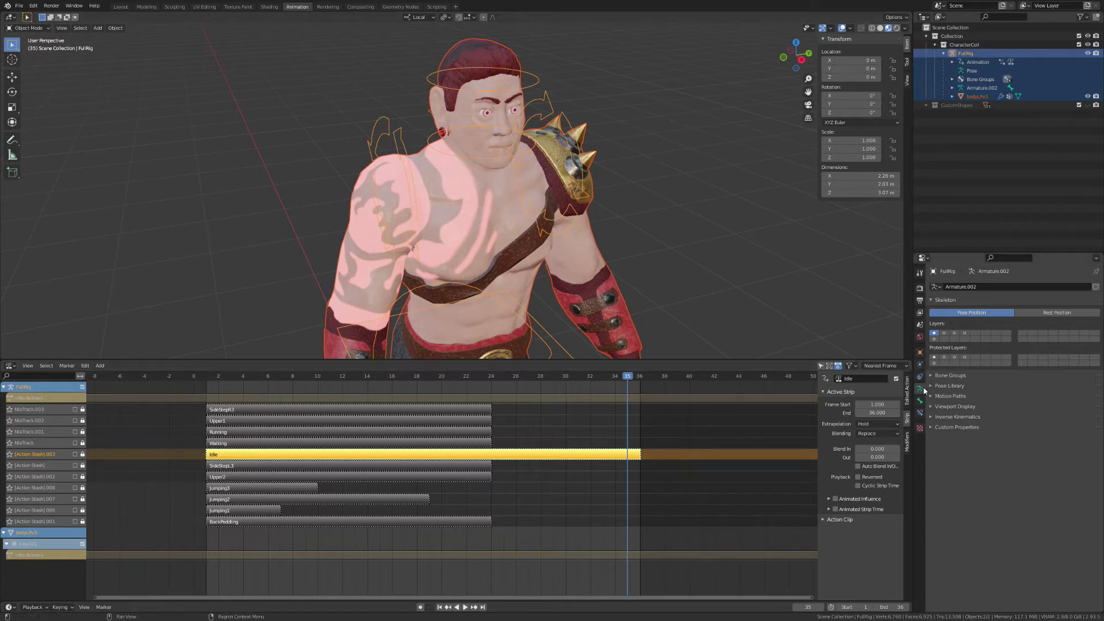
# - Show only the rig's fourth bone layer and play back the animation with the Idle strip's track toggled
pyautogui.click(966, 333)
pyautogui.scroll(4, 505, 113)
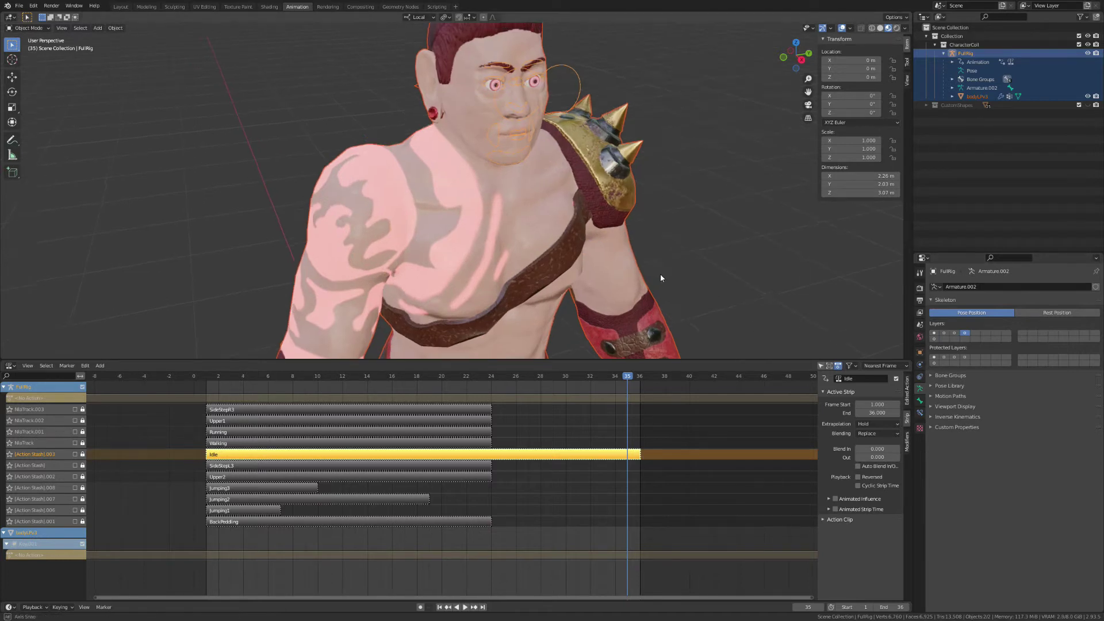
pyautogui.press('space')
pyautogui.press('space')
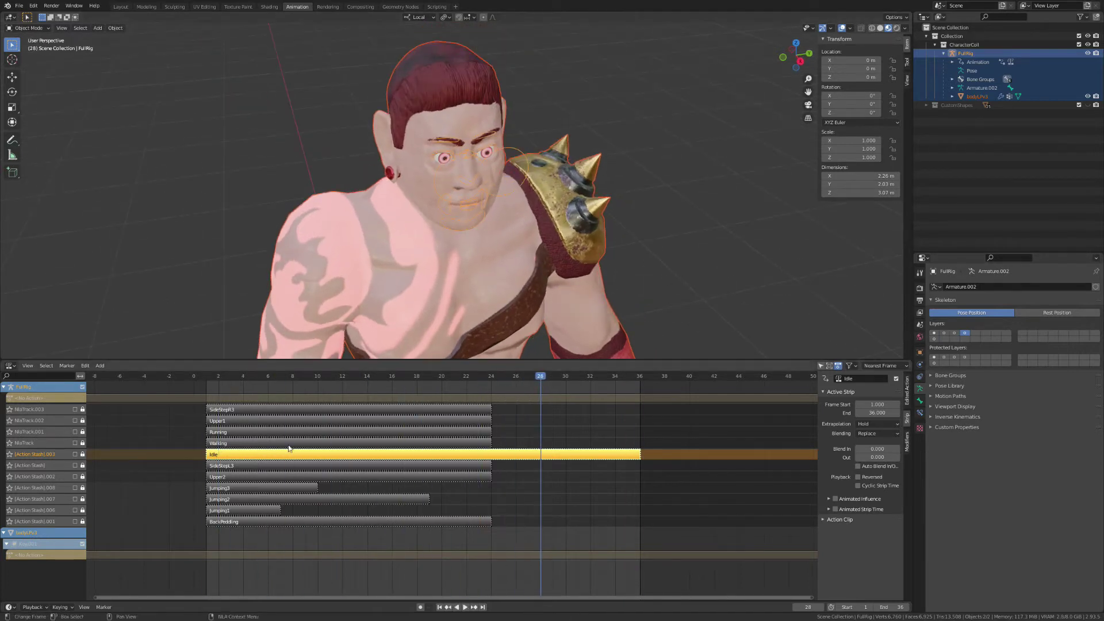
pyautogui.click(75, 455)
pyautogui.press('space')
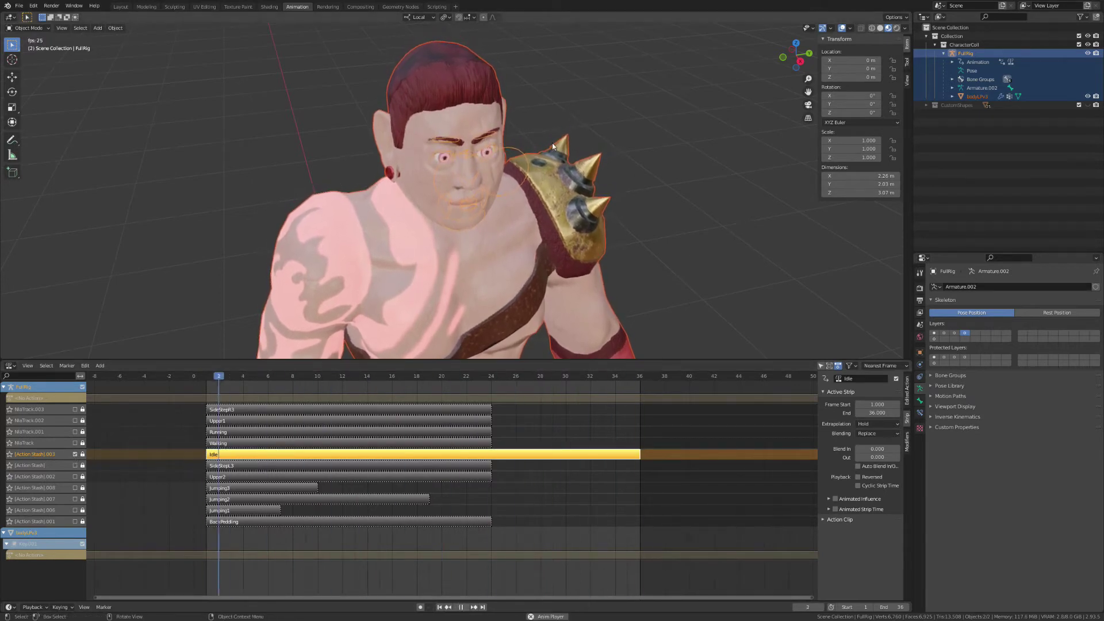
pyautogui.press('space')
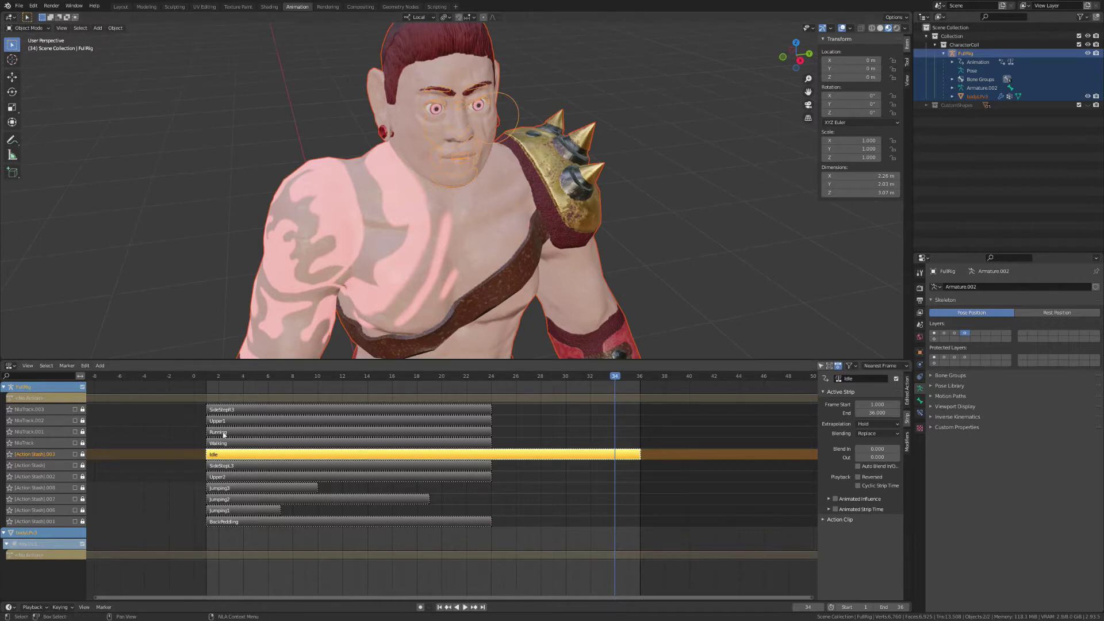
pyautogui.scroll(-4, 620, 220)
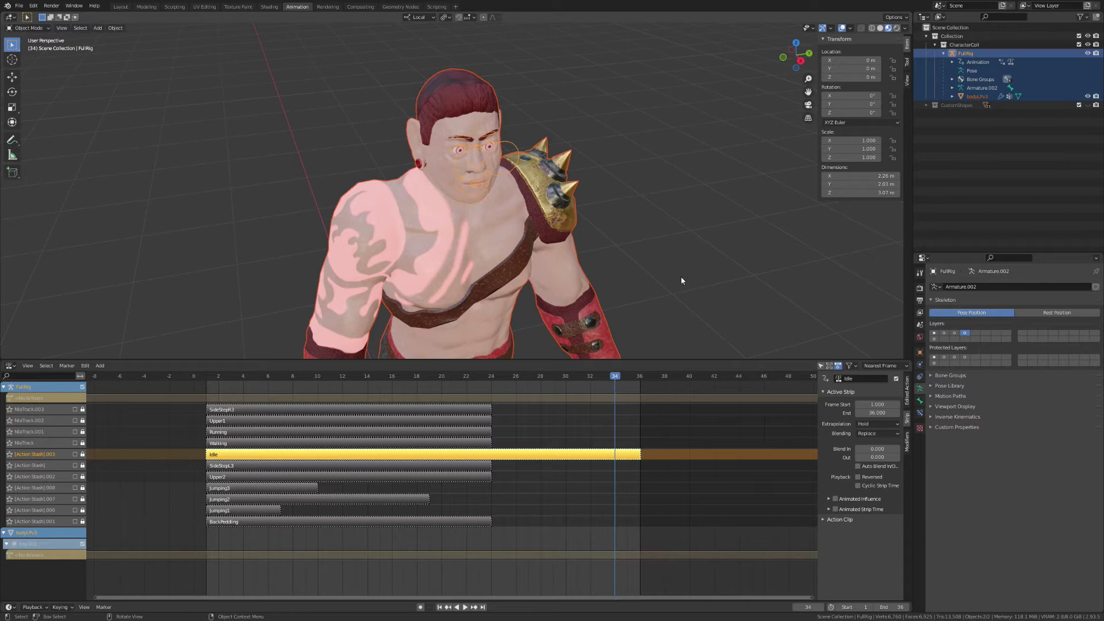
pyautogui.scroll(2, 651, 277)
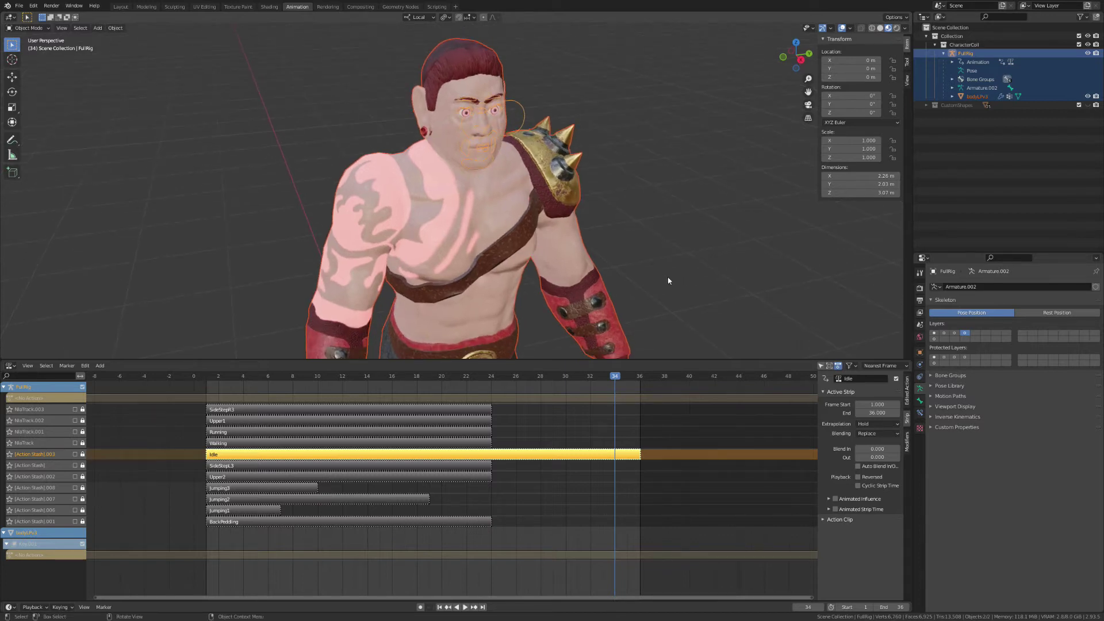
# - Make the rig's first four bone layers visible together and switch the armature to Pose Mode
pyautogui.keyDown('shift'); pyautogui.click(934, 333); pyautogui.keyUp('shift')
pyautogui.keyDown('shift'); pyautogui.click(943, 333); pyautogui.keyUp('shift')
pyautogui.keyDown('shift'); pyautogui.click(954, 334); pyautogui.keyUp('shift')
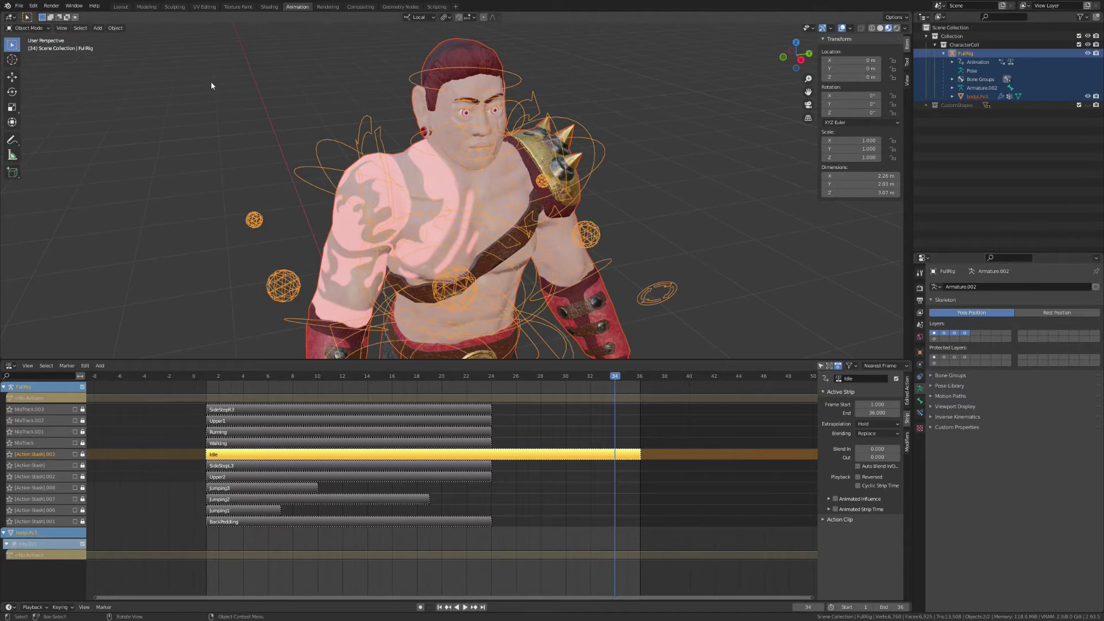
pyautogui.click(30, 26)
pyautogui.click(30, 57)
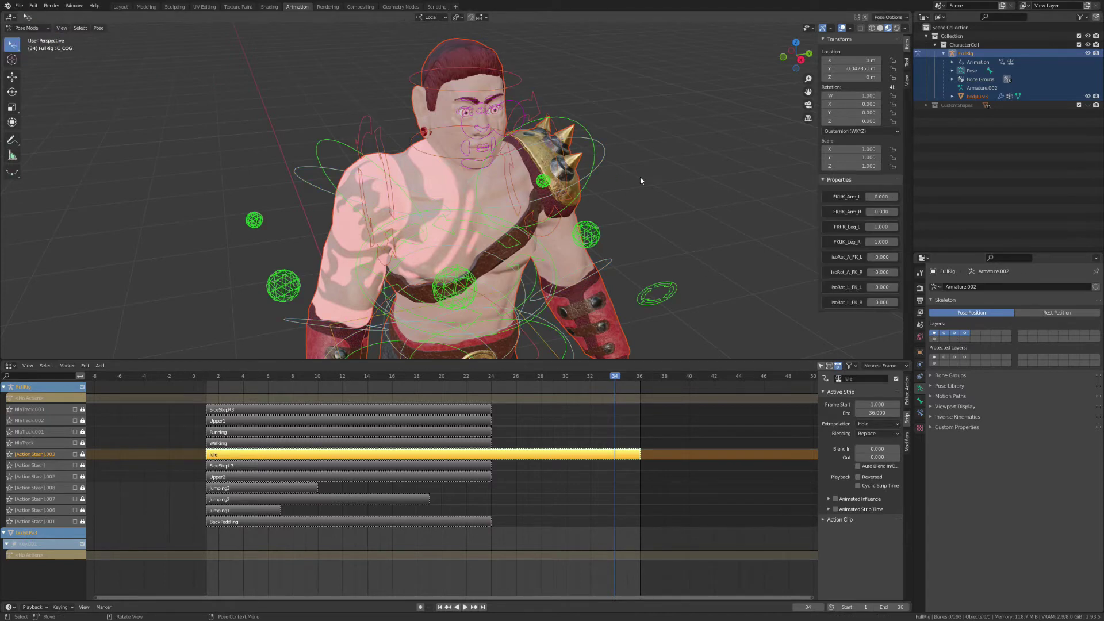
# - Isolate the rig's control bone layers one after another, ending with only the deform skeleton layer in the second row visible
pyautogui.scroll(-3, 638, 196)
pyautogui.moveTo(663, 216); pyautogui.dragTo(647, 198, button='middle')
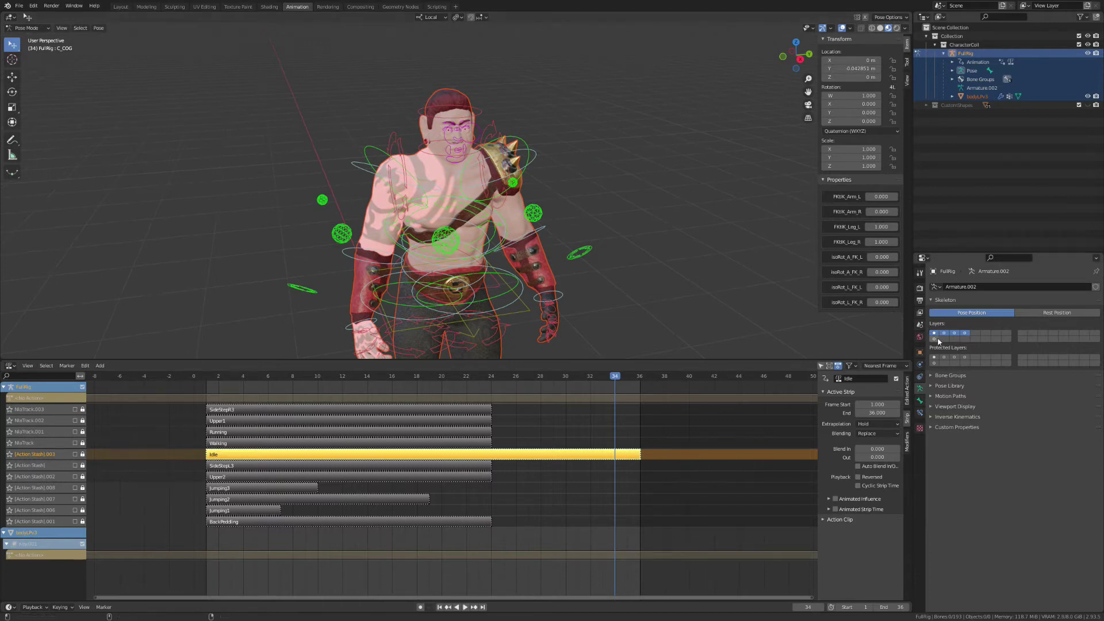
pyautogui.moveTo(597, 244)
pyautogui.mouseDown(button='middle')
pyautogui.moveTo(582, 220)
pyautogui.moveTo(593, 235)
pyautogui.mouseUp(button='middle')
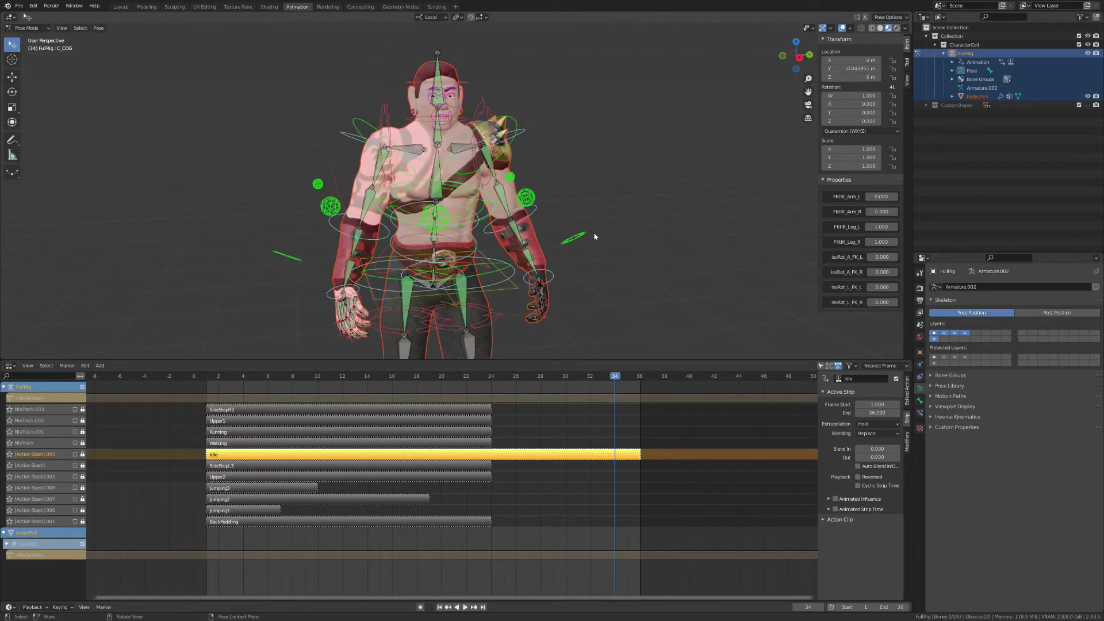
pyautogui.click(934, 340)
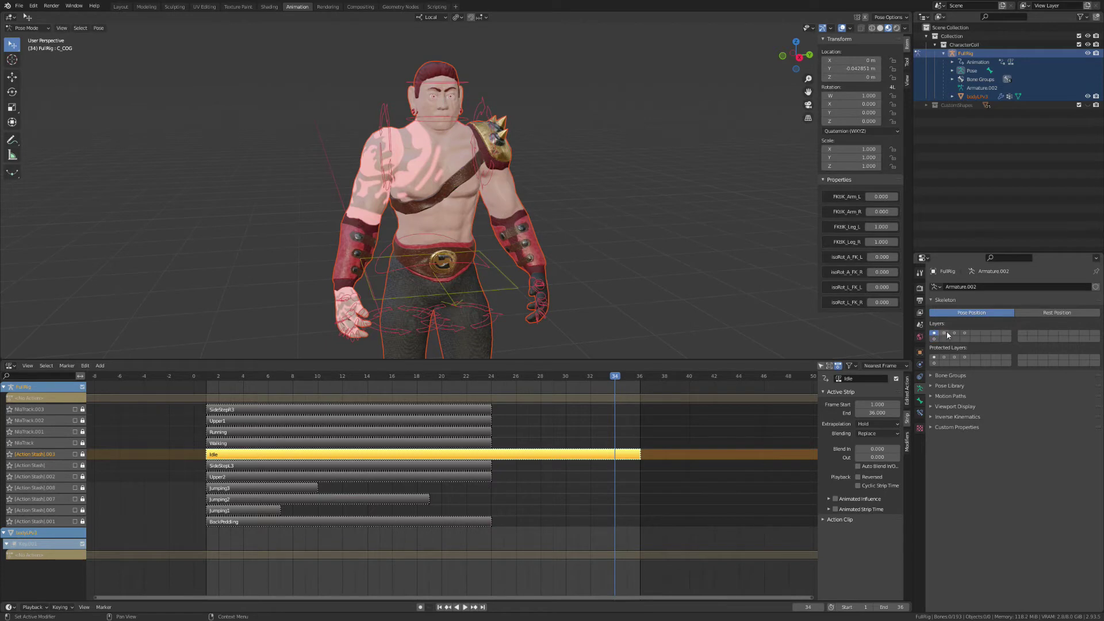
pyautogui.click(945, 333)
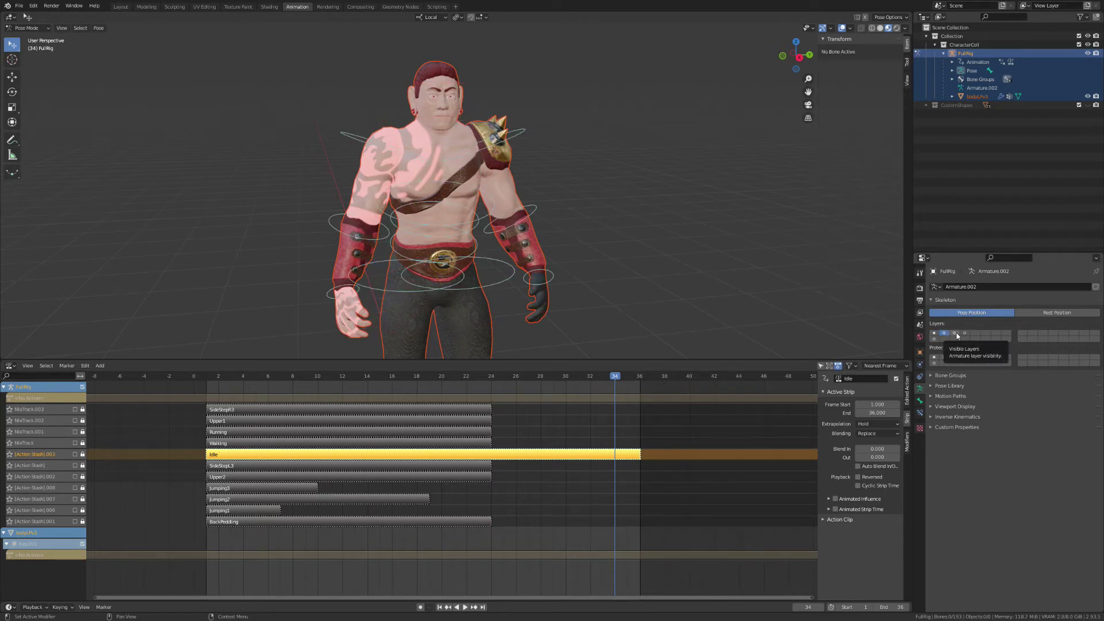
pyautogui.click(956, 333)
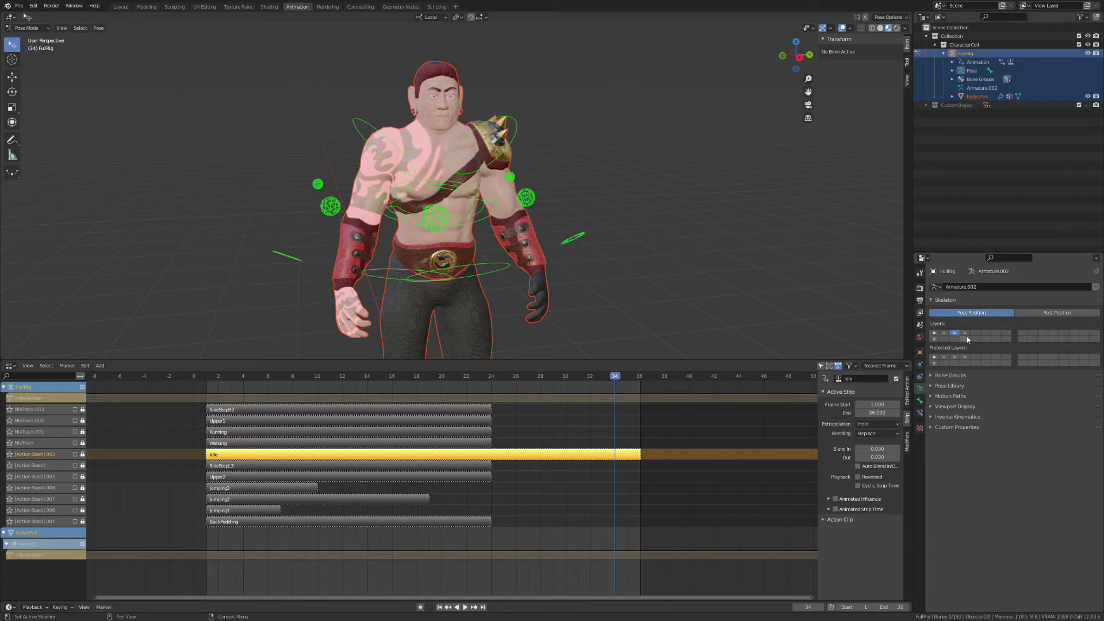
pyautogui.click(965, 334)
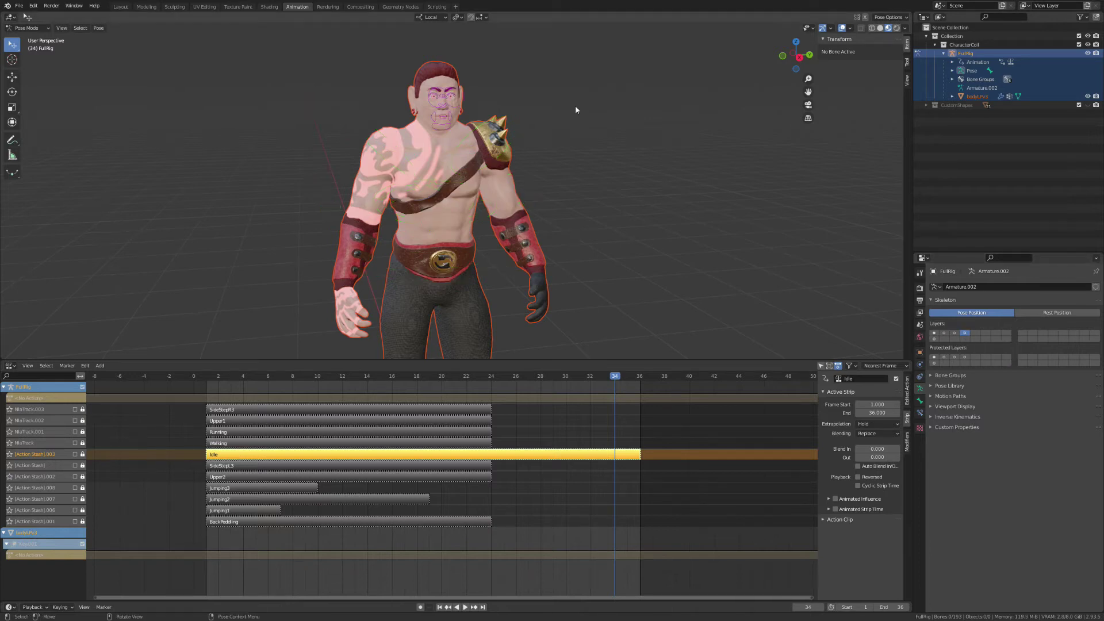
pyautogui.click(952, 335)
pyautogui.click(933, 339)
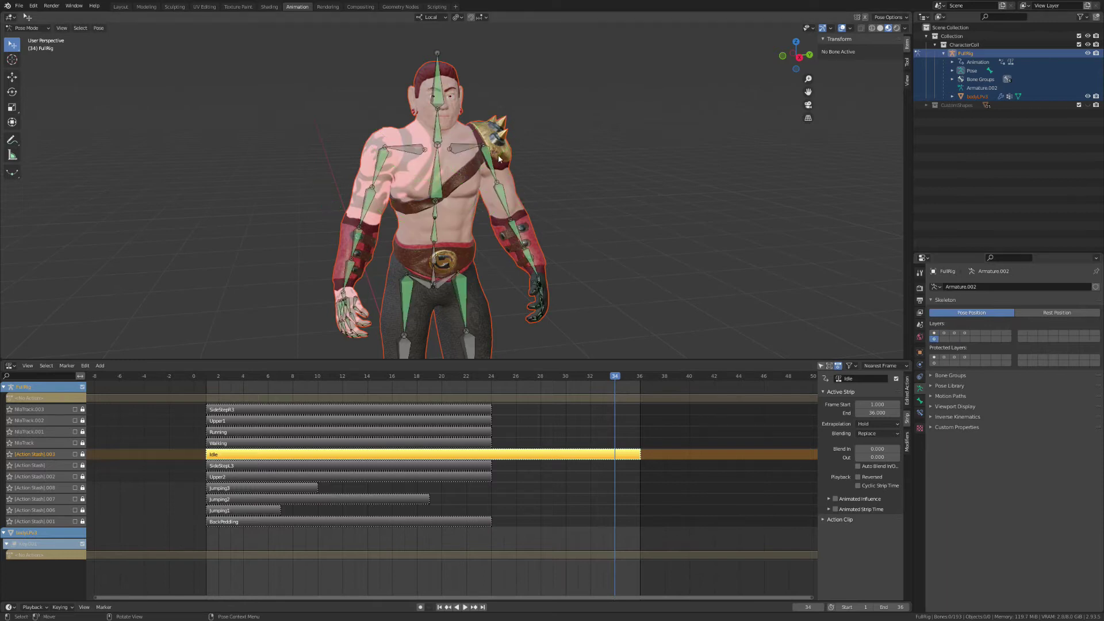
# - Look over the deform skeleton and select both the FullRig armature and its child body mesh
pyautogui.scroll(3, 582, 164)
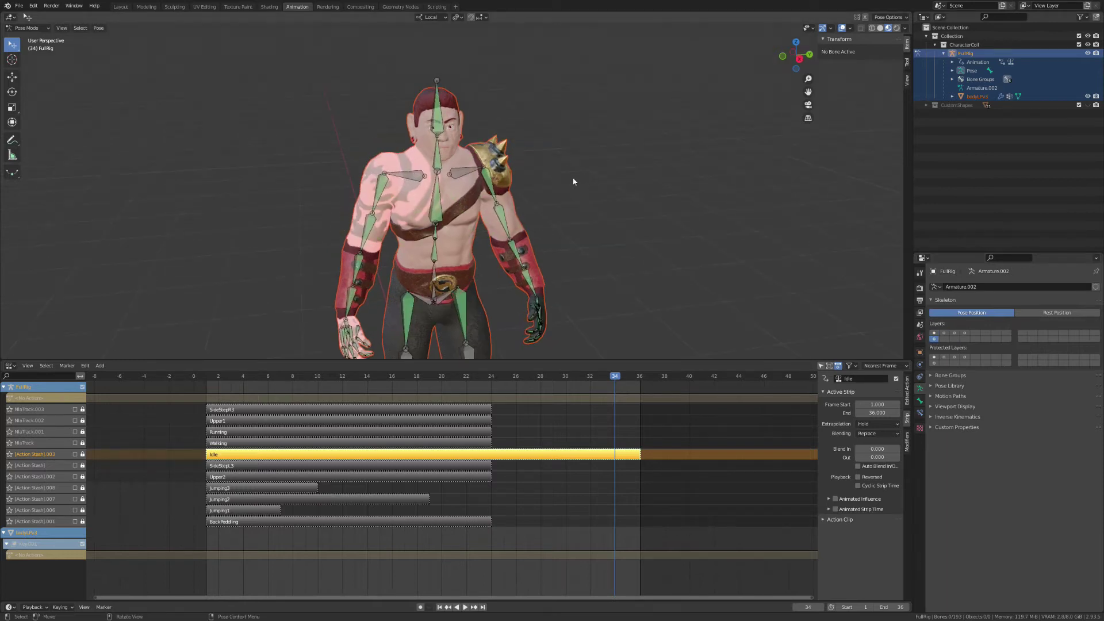
pyautogui.scroll(2, 580, 172)
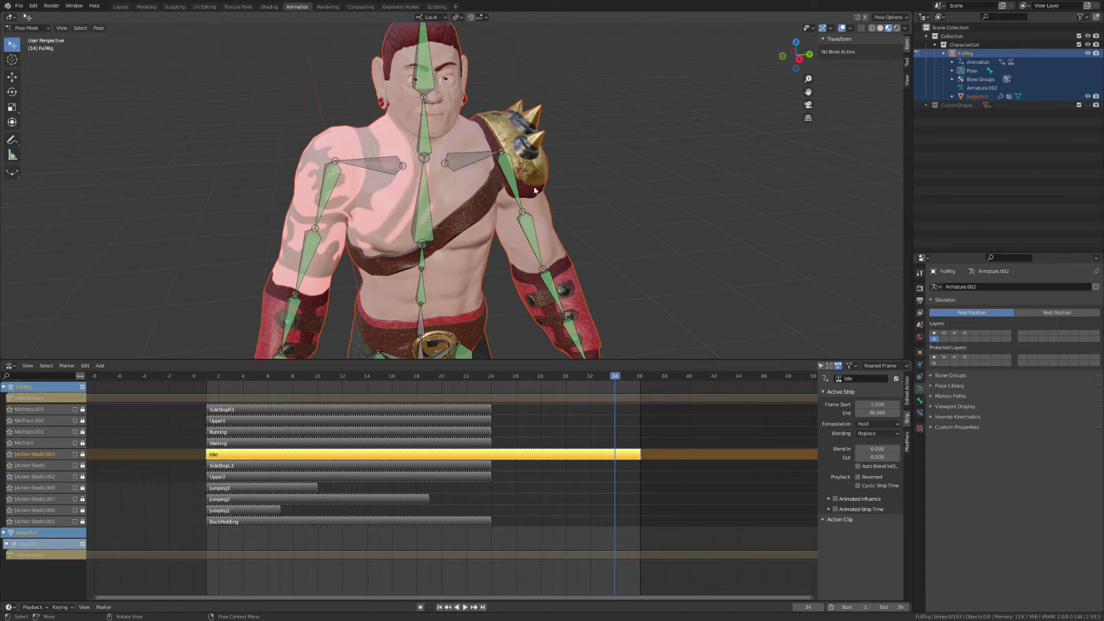
pyautogui.scroll(-2, 550, 190)
pyautogui.moveTo(552, 188); pyautogui.dragTo(621, 210, button='middle')
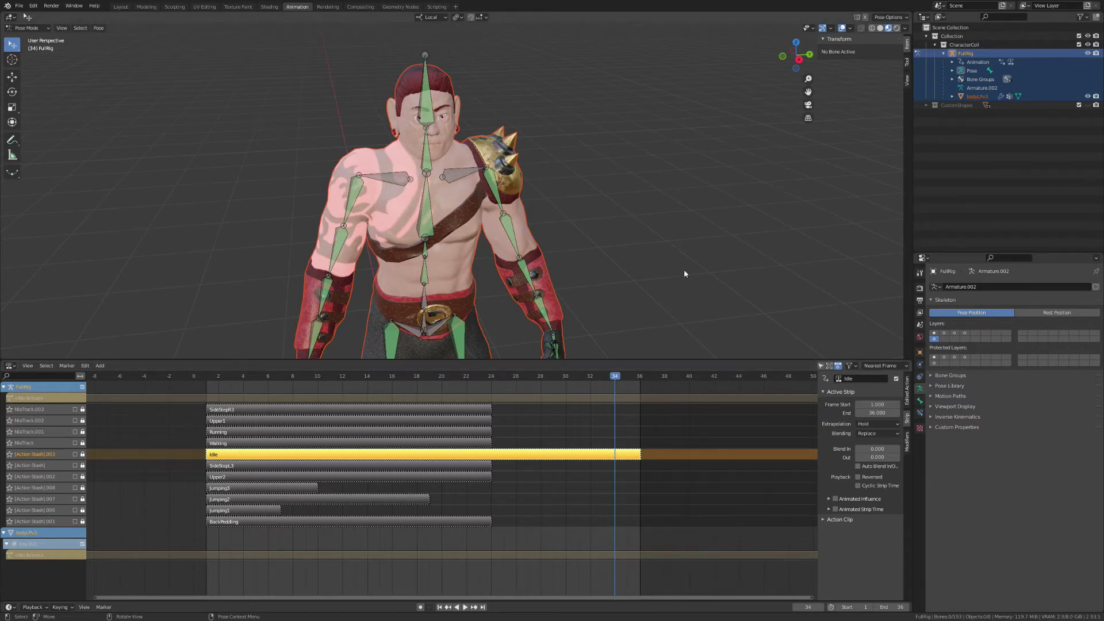
pyautogui.click(973, 55)
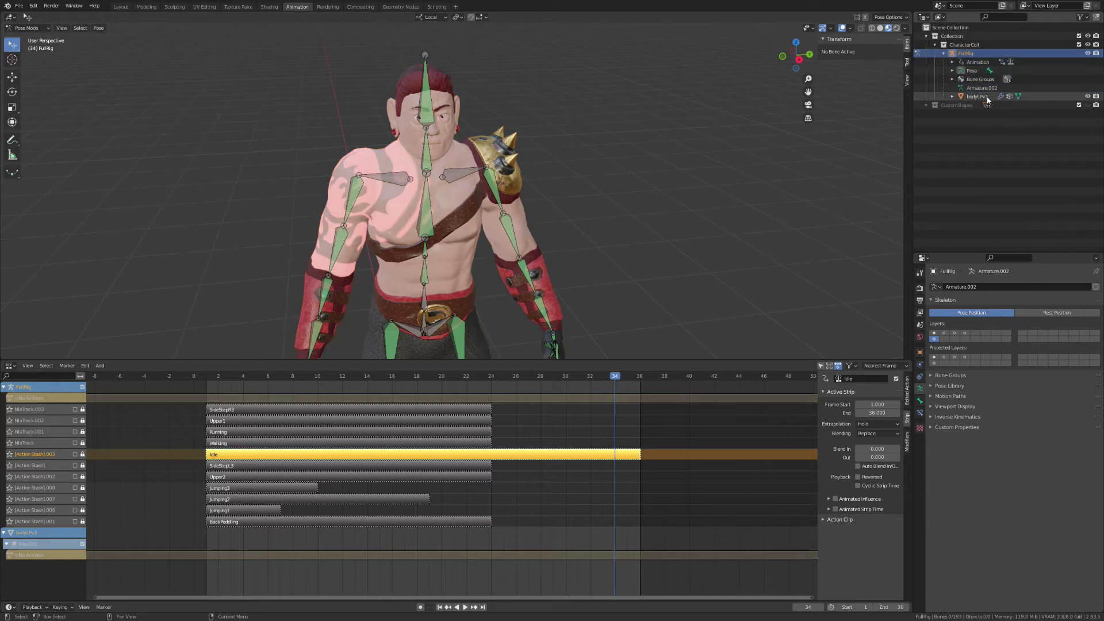
pyautogui.keyDown('shift'); pyautogui.click(976, 97); pyautogui.keyUp('shift')
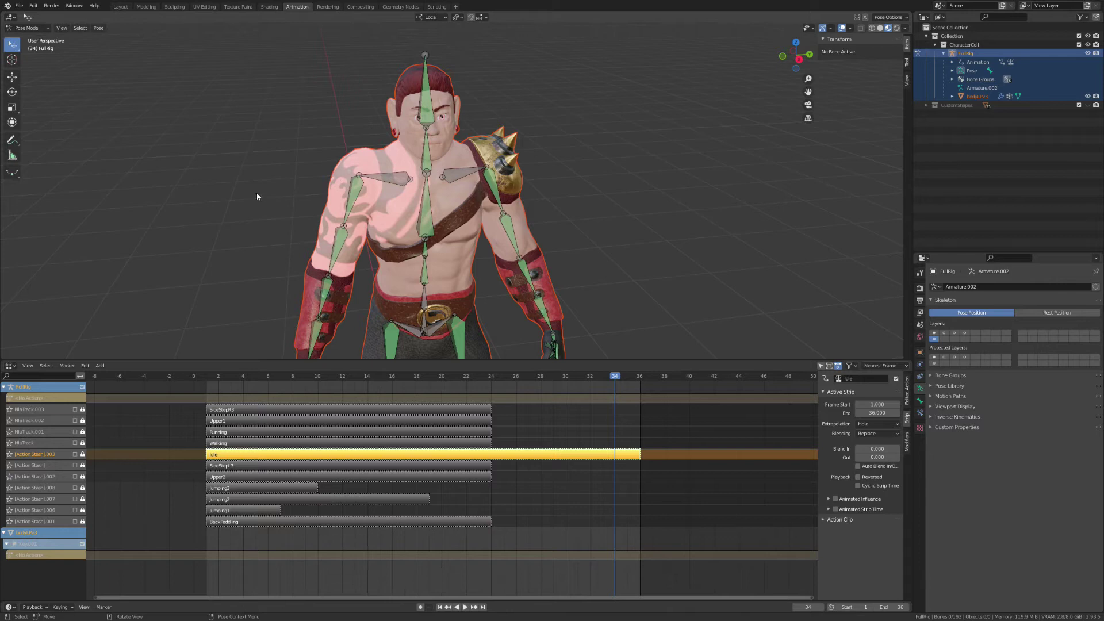
# - Start an FBX export of the selected character and name the file CWv11ev4.fbx
pyautogui.click(18, 5)
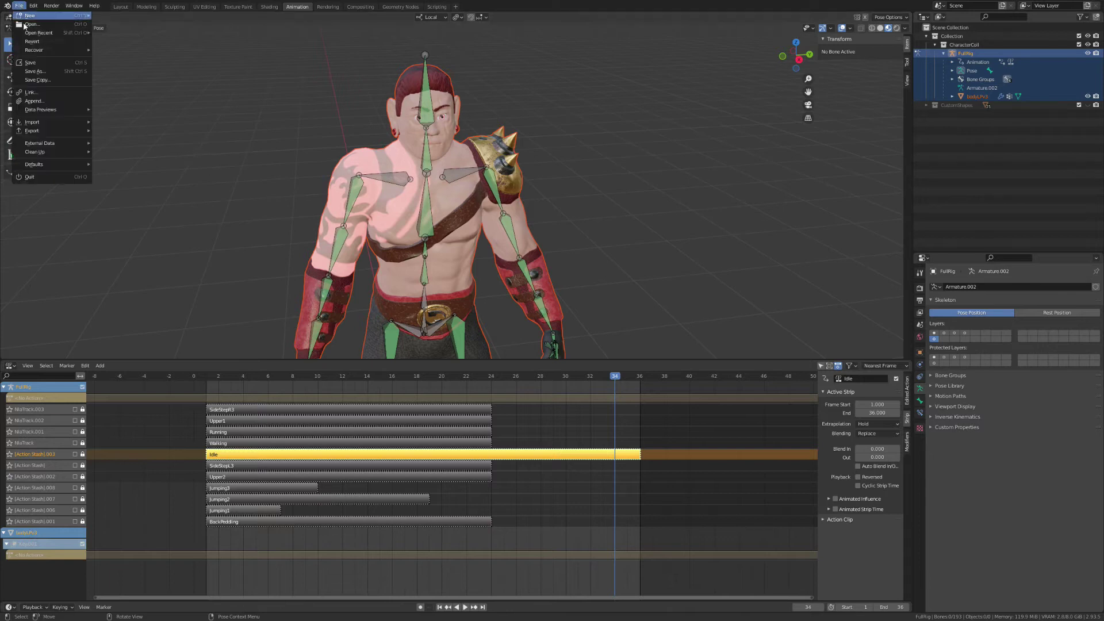
pyautogui.moveTo(44, 134)
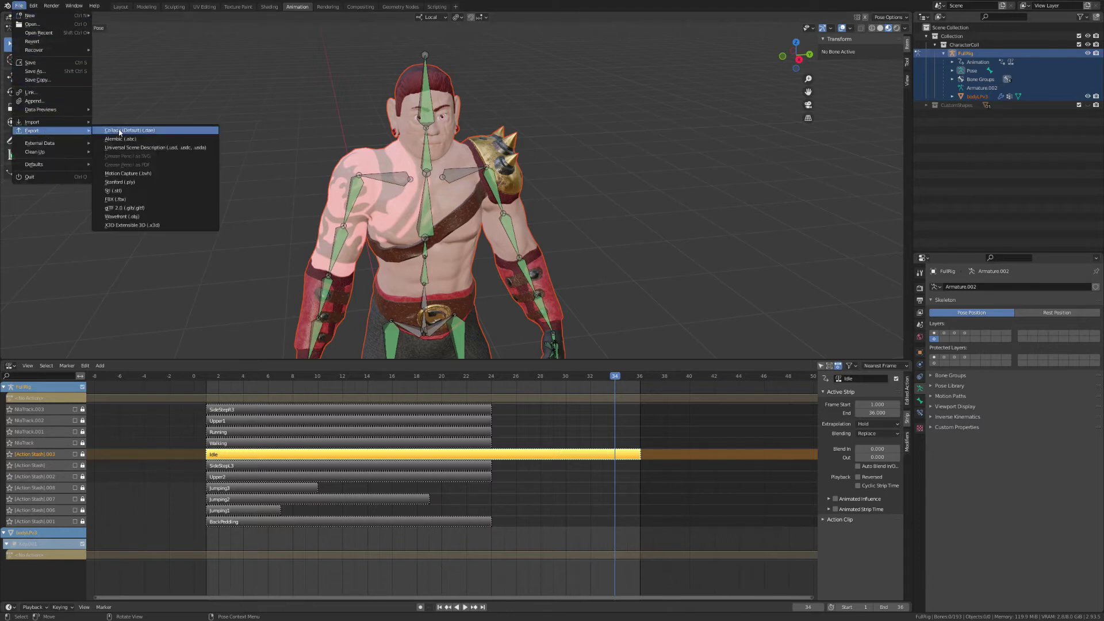
pyautogui.click(123, 198)
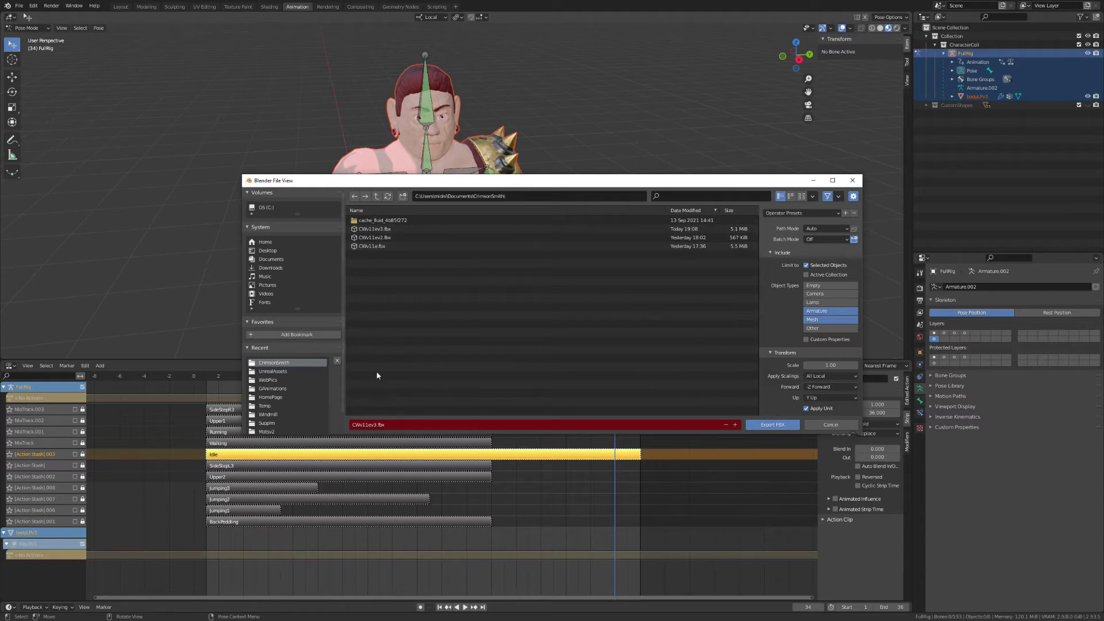
pyautogui.click(377, 425)
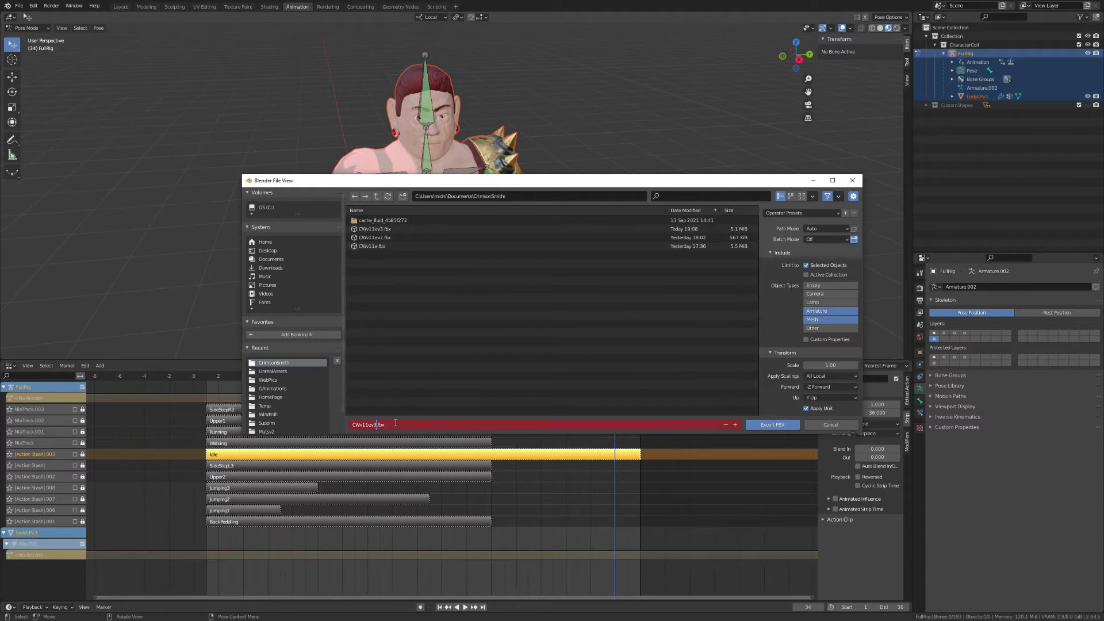
pyautogui.press('BackSpace')
pyautogui.write('4')
pyautogui.click(535, 377)
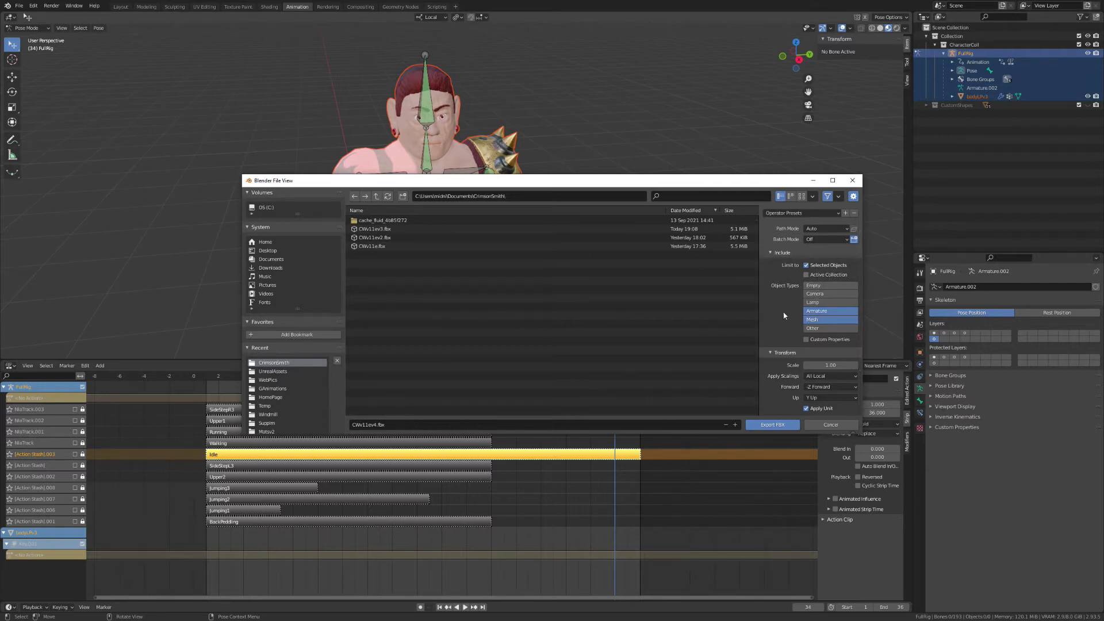
# - Review the Include and Transform export settings and expand the Geometry options
pyautogui.scroll(-1, 792, 316)
pyautogui.scroll(-2, 791, 313)
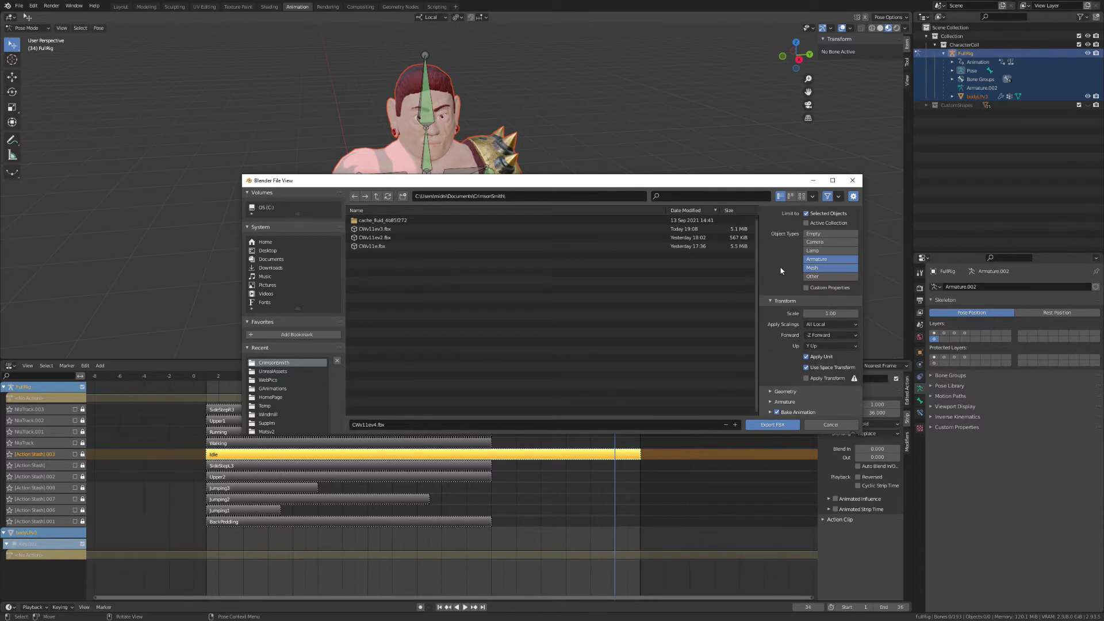
pyautogui.scroll(-1, 783, 282)
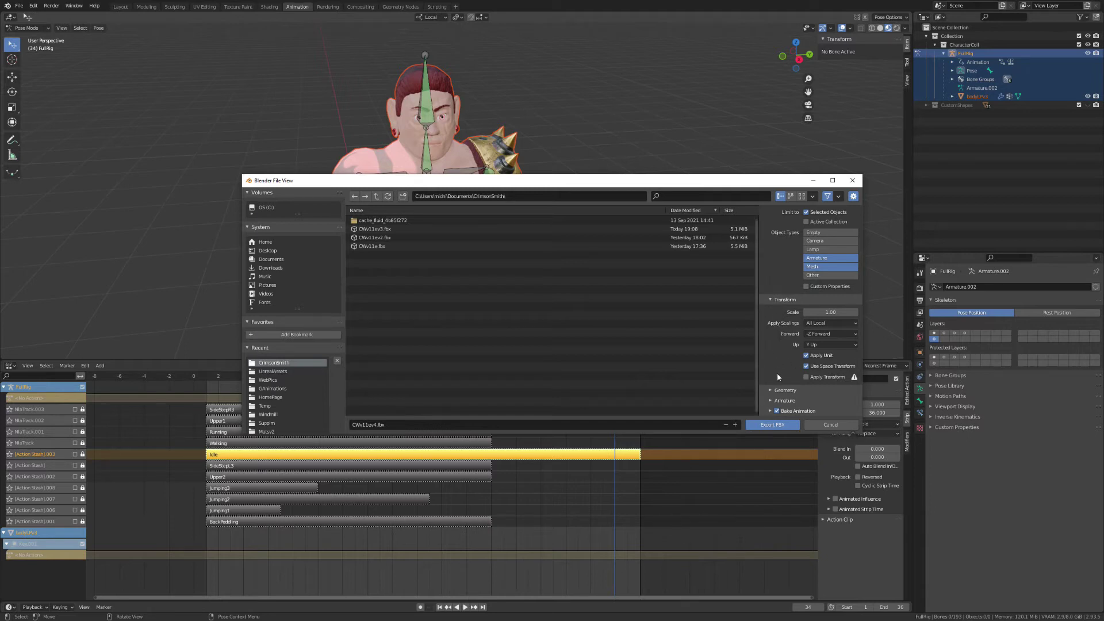
pyautogui.click(783, 390)
pyautogui.scroll(-3, 796, 362)
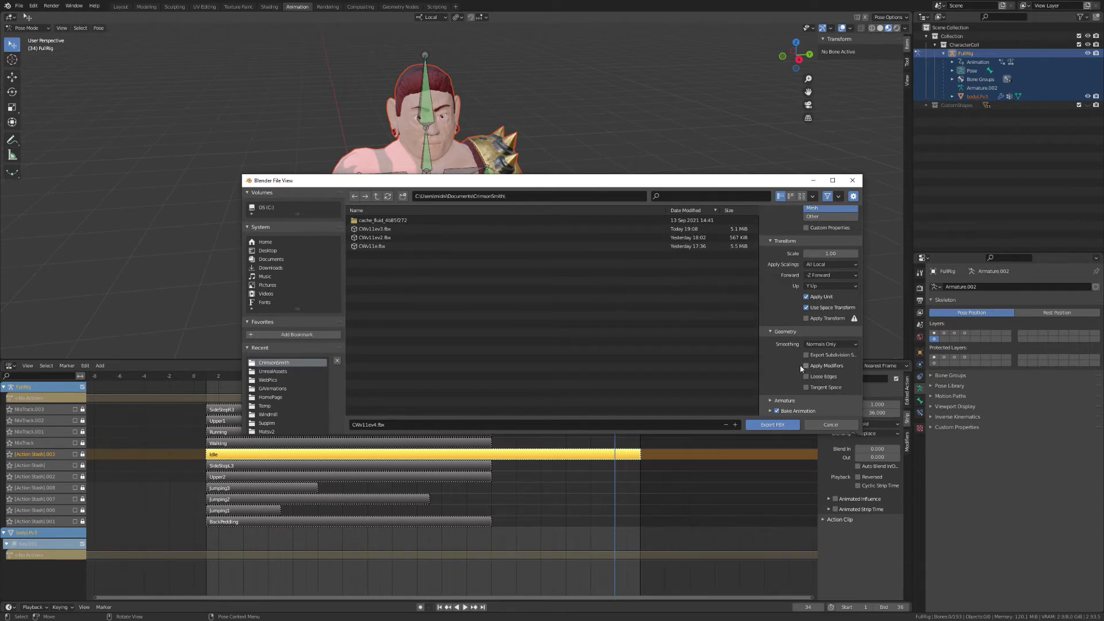
# - Set the FBX armature's primary bone axis to X Axis and its secondary bone axis to Z Axis
pyautogui.click(772, 401)
pyautogui.scroll(-3, 769, 353)
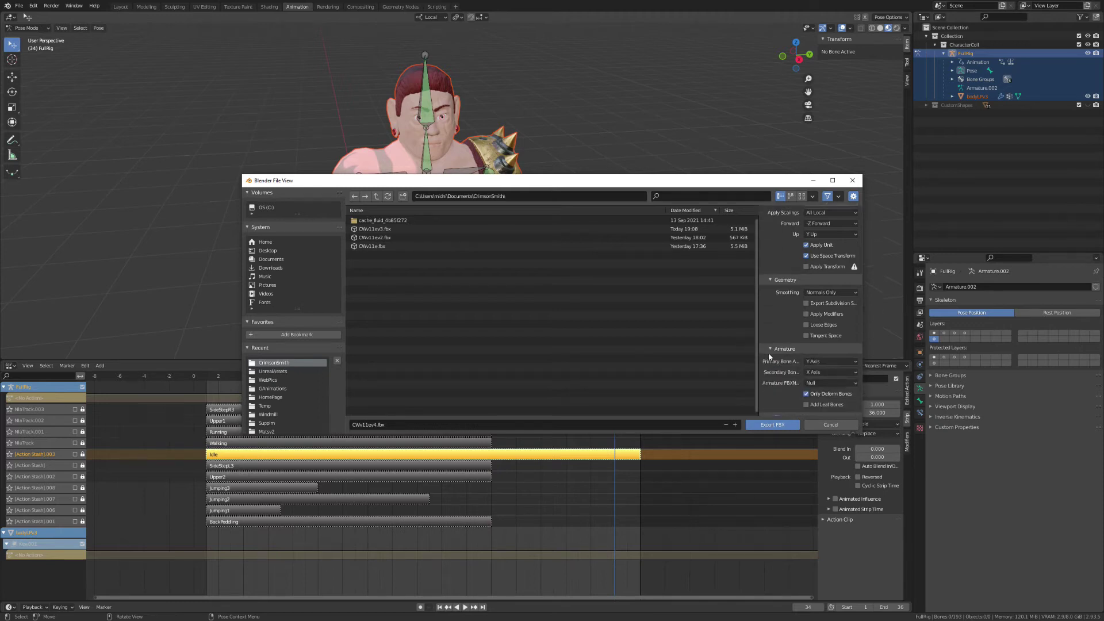
pyautogui.click(820, 354)
pyautogui.click(817, 367)
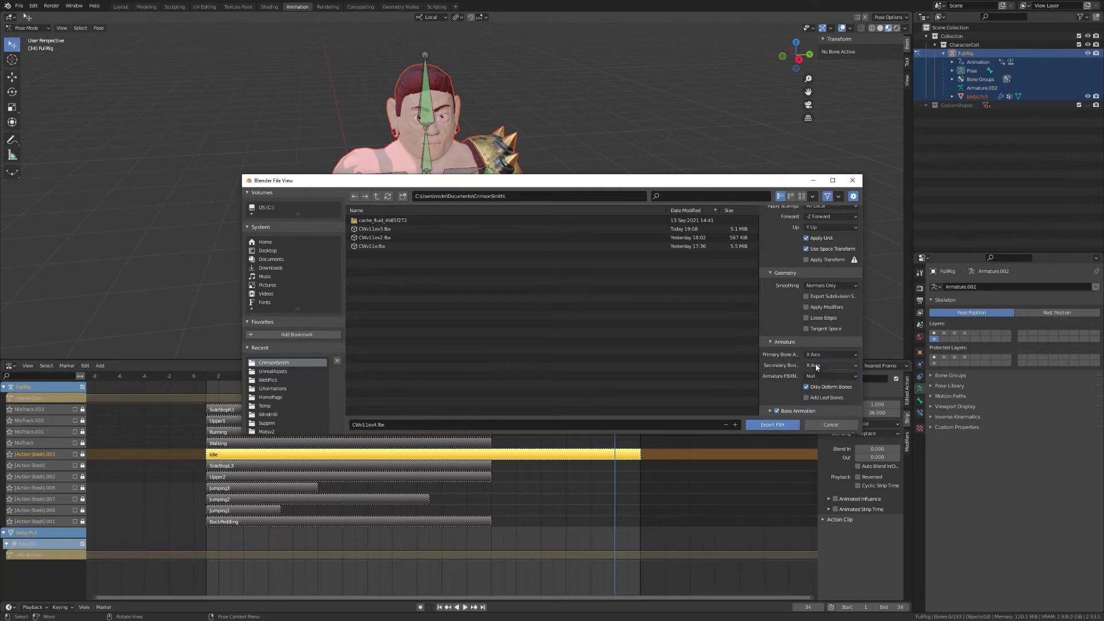
pyautogui.click(814, 367)
pyautogui.click(801, 348)
pyautogui.click(811, 367)
pyautogui.click(799, 337)
# - Check the Bake Animation options and the other export settings, and export the FBX file
pyautogui.click(771, 410)
pyautogui.scroll(-3, 762, 386)
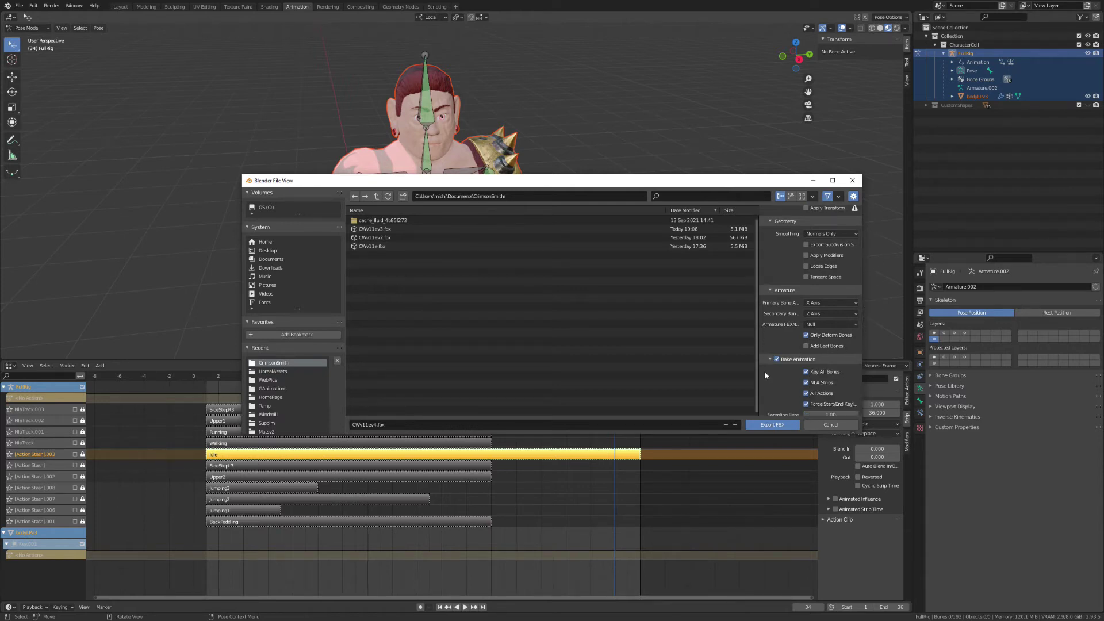
pyautogui.scroll(-1, 784, 391)
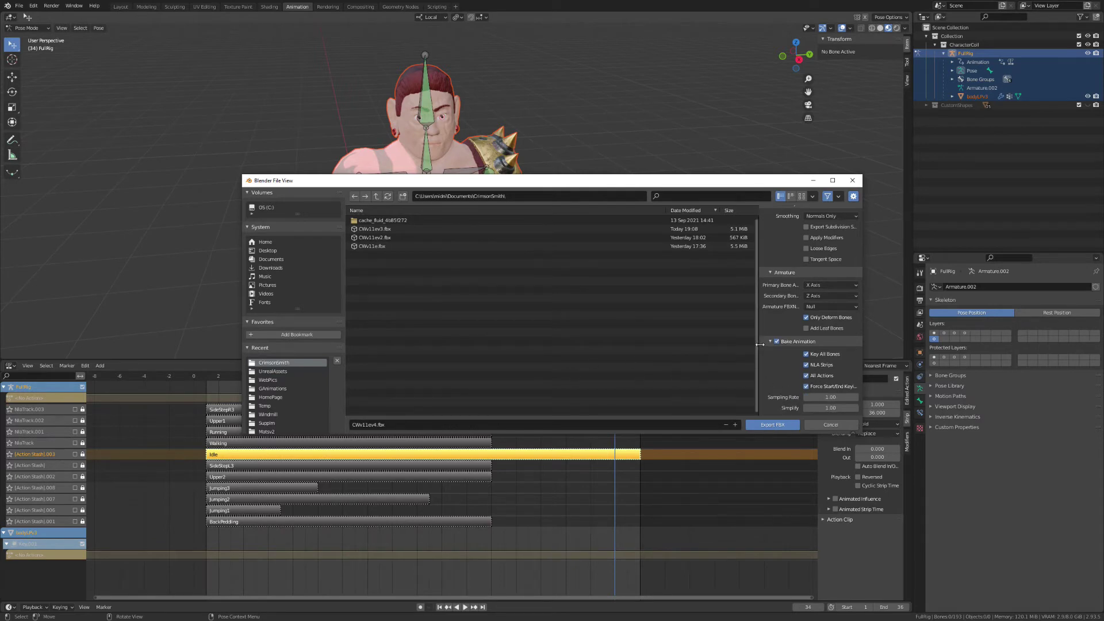
pyautogui.scroll(10, 770, 374)
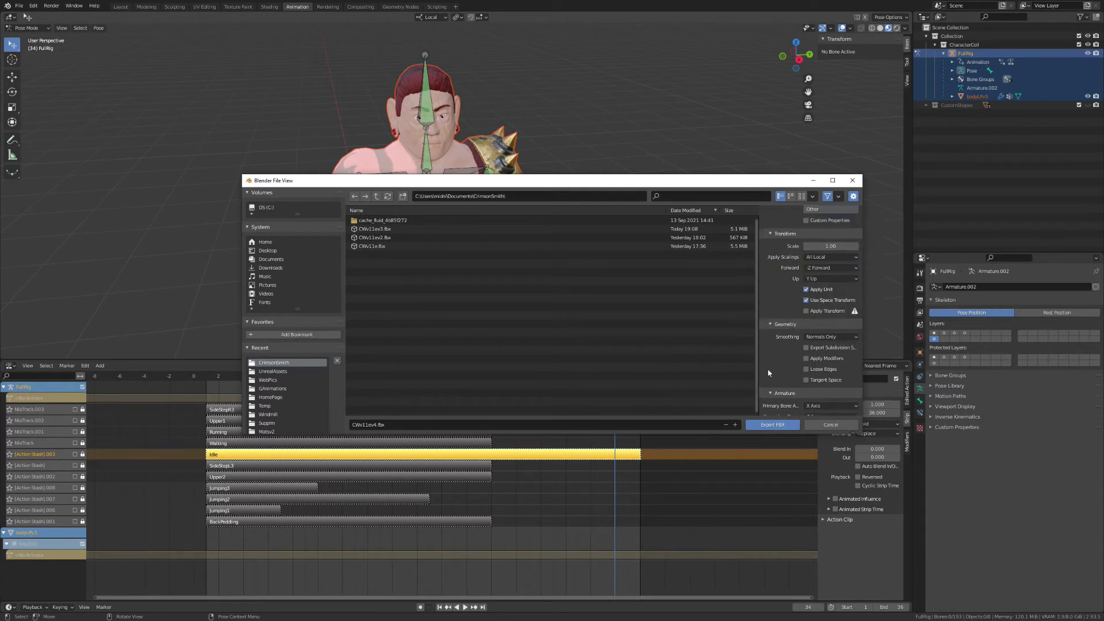
pyautogui.scroll(2, 769, 373)
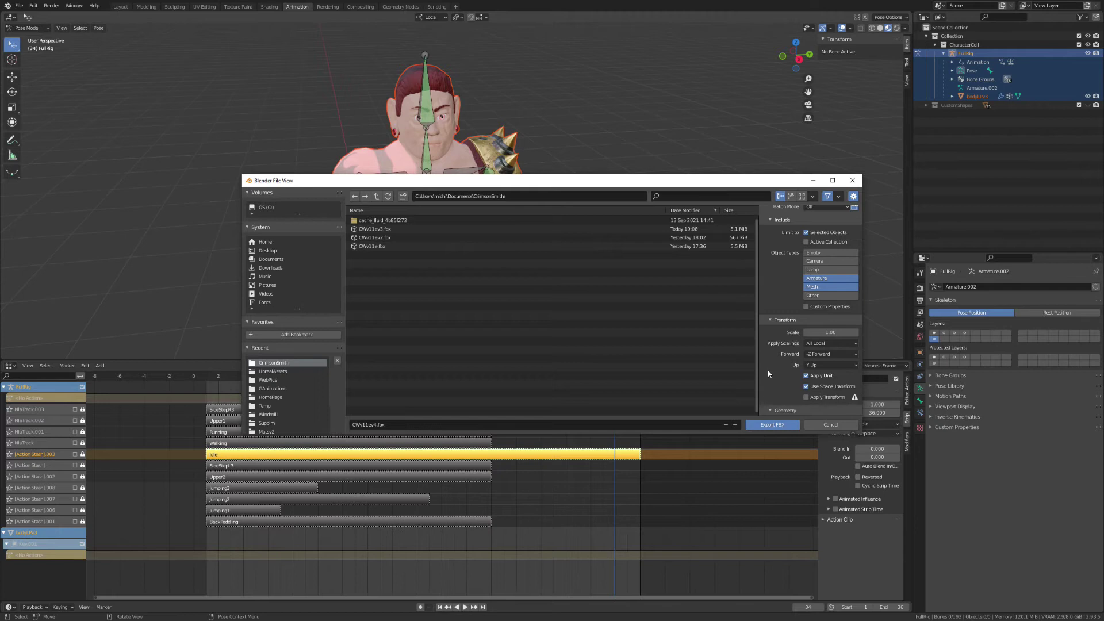
pyautogui.click(774, 425)
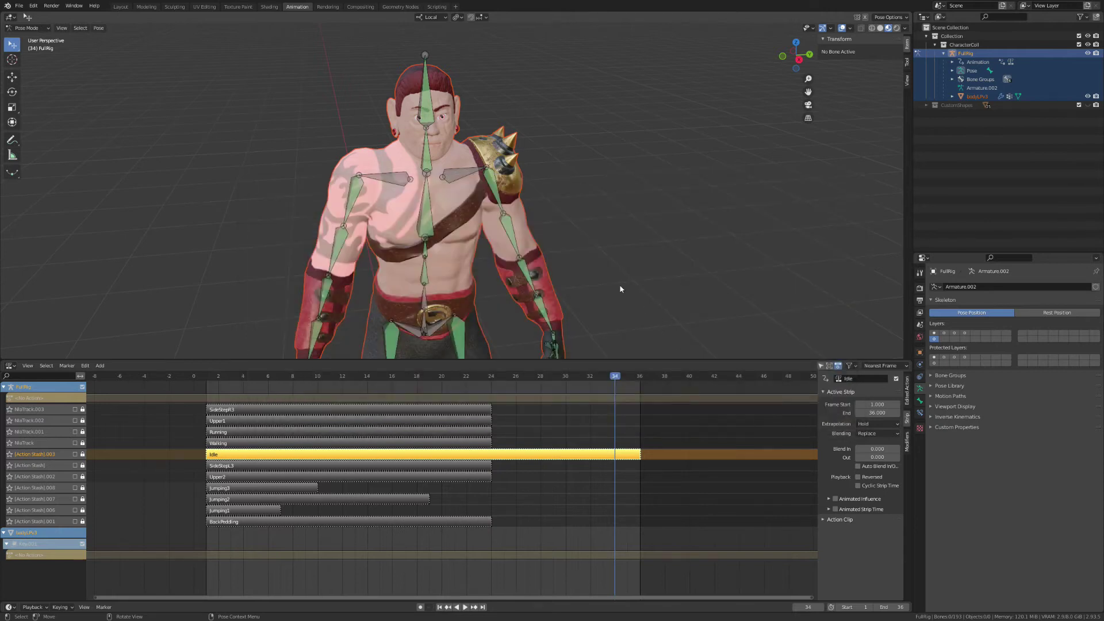
# - Enlarge the 3D viewport and show only the armature's fourth bone layer to view the character's facial controls
pyautogui.moveTo(617, 358); pyautogui.dragTo(622, 430)
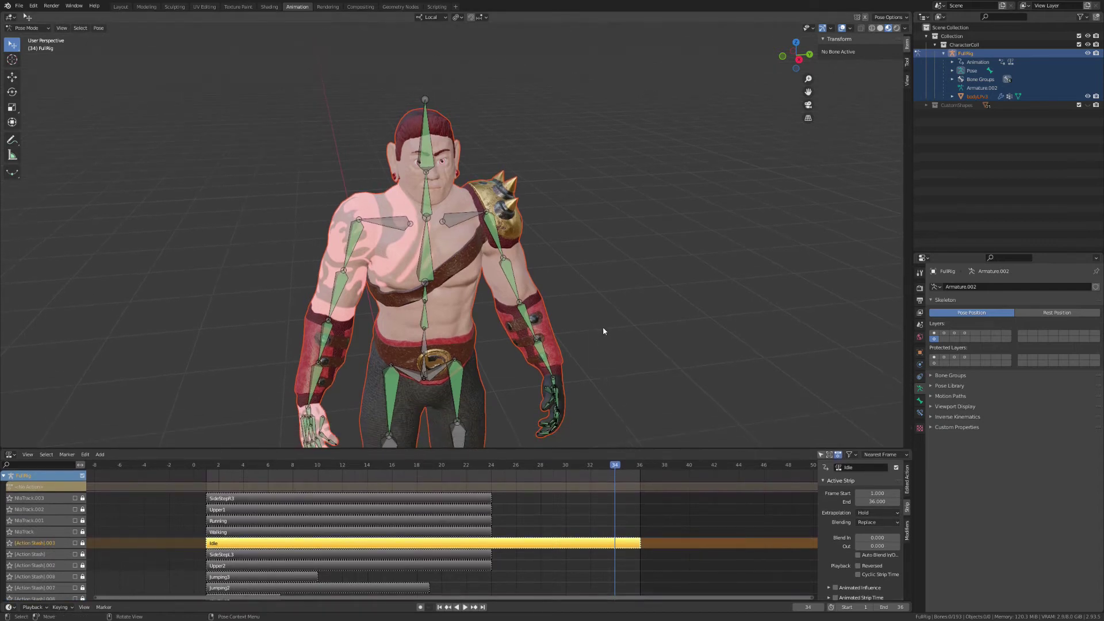
pyautogui.scroll(-4, 604, 328)
pyautogui.moveTo(605, 326)
pyautogui.mouseDown(button='middle')
pyautogui.moveTo(586, 314)
pyautogui.moveTo(558, 324)
pyautogui.moveTo(596, 317)
pyautogui.mouseUp(button='middle')
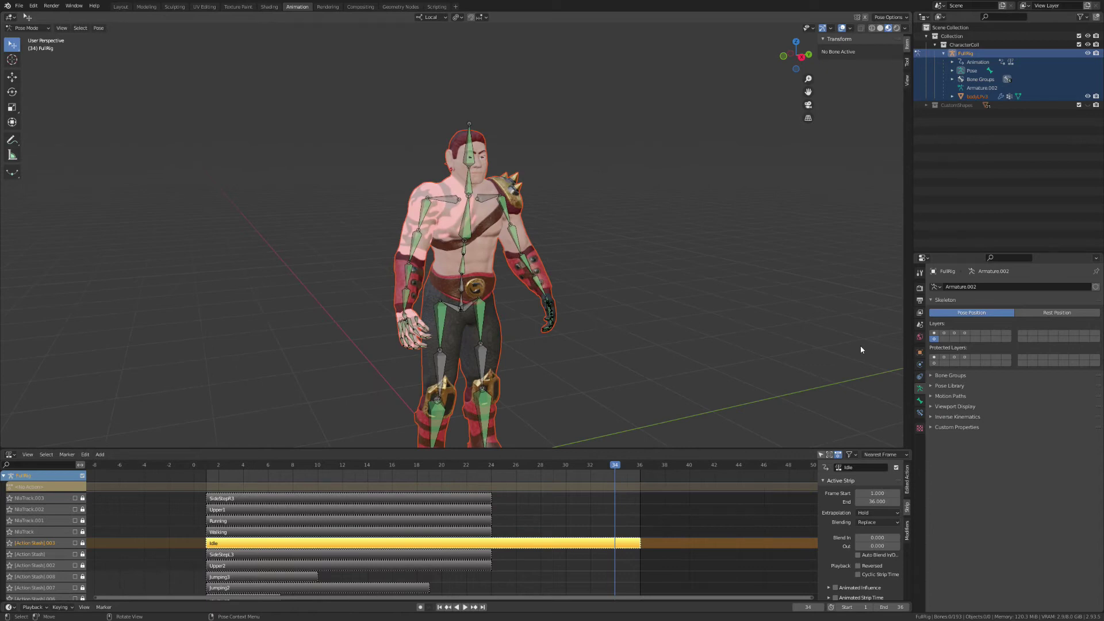
pyautogui.click(964, 333)
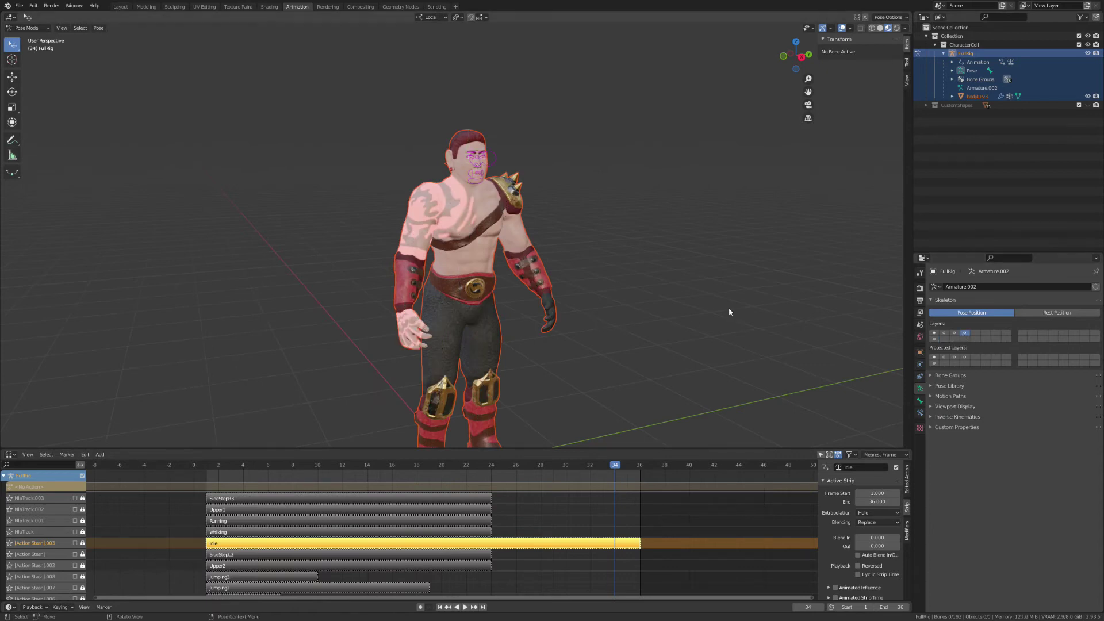
pyautogui.moveTo(620, 301); pyautogui.dragTo(637, 320, button='middle')
pyautogui.scroll(2, 623, 320)
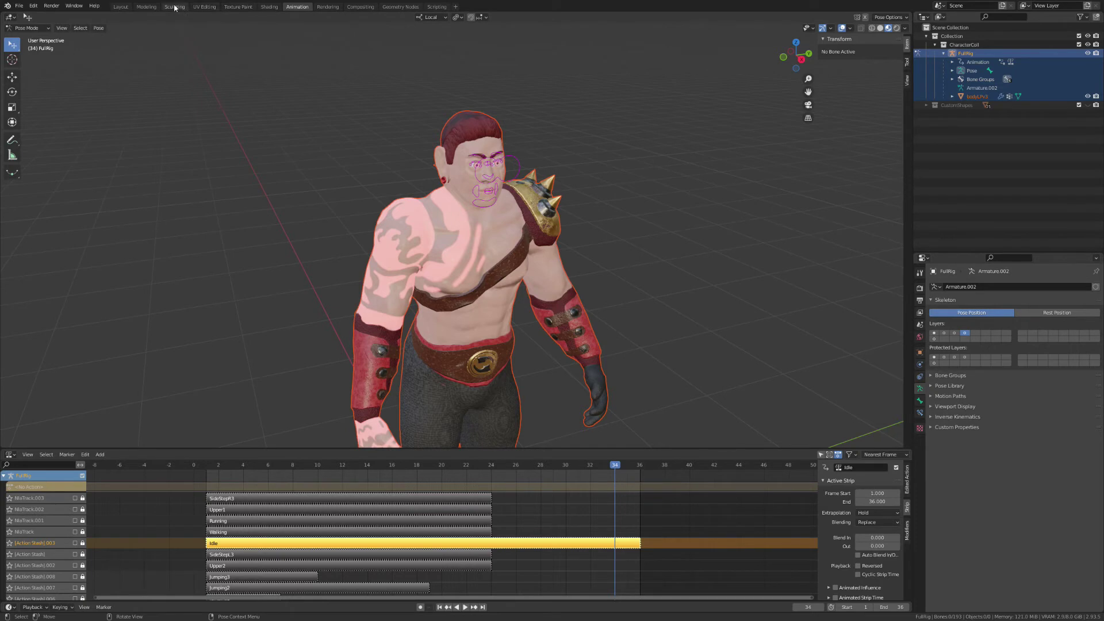
# - Open the Shading workspace, enlarge the node editor, and set the viewport shading to wireframe
pyautogui.click(266, 6)
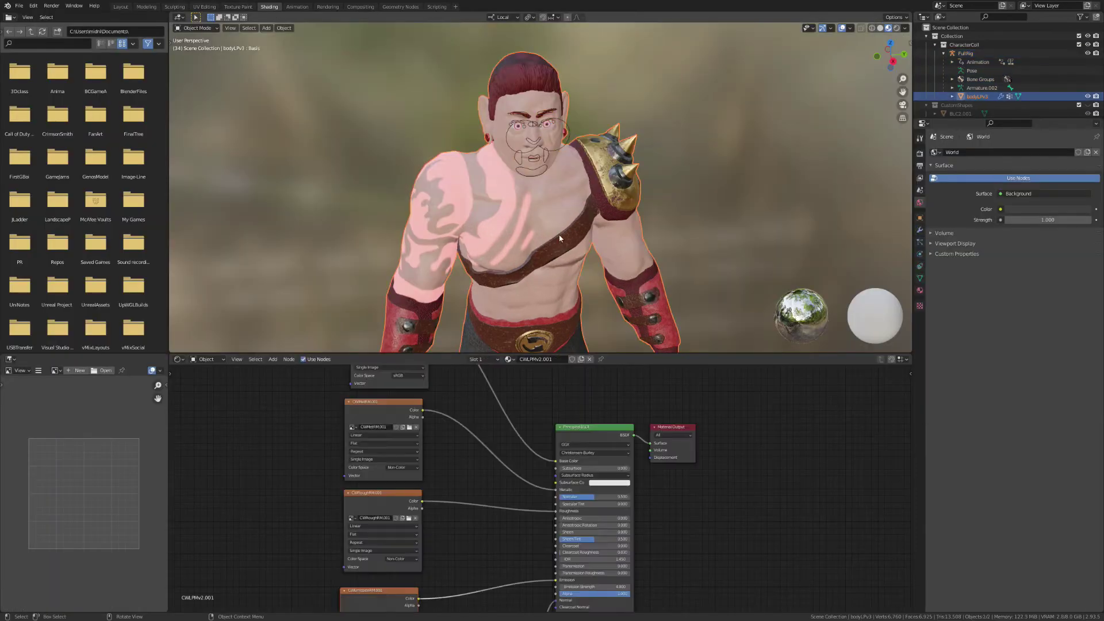
pyautogui.scroll(-2, 572, 395)
pyautogui.moveTo(572, 353); pyautogui.dragTo(569, 216)
pyautogui.scroll(-2, 566, 346)
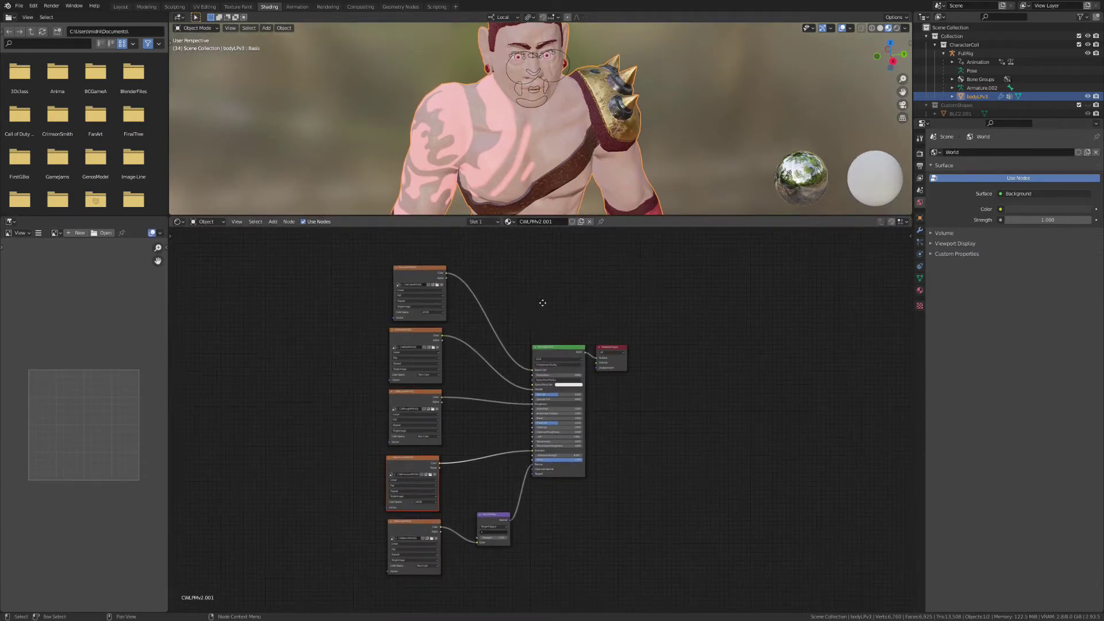
pyautogui.click(881, 28)
pyautogui.click(872, 29)
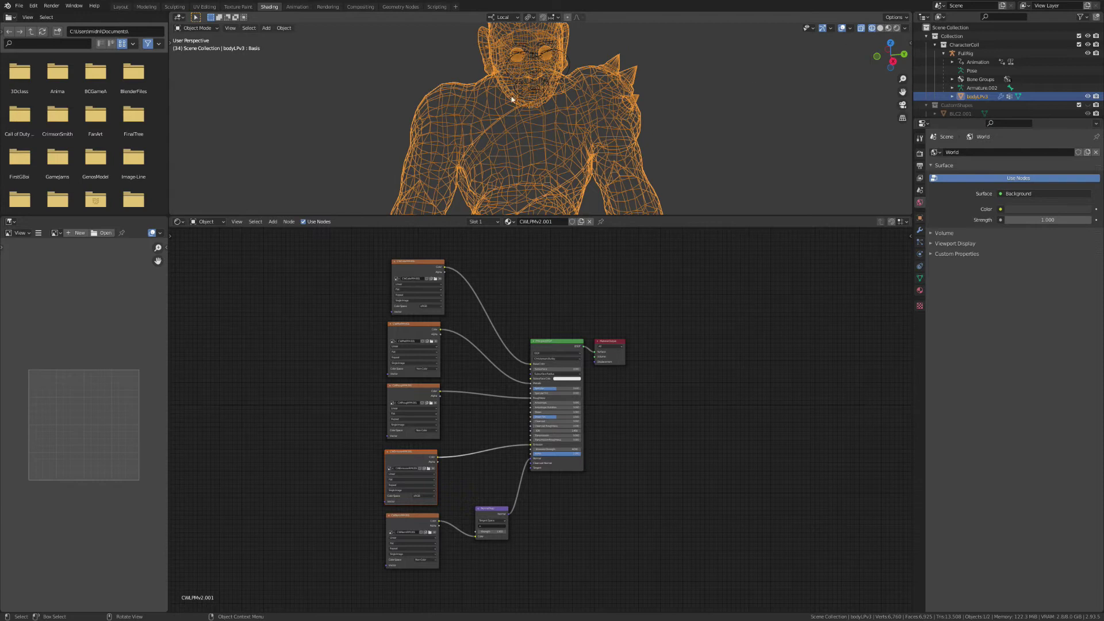
# - Examine the image texture nodes connected to the Principled BSDF in the CWLPMv2.001 material
pyautogui.scroll(3, 456, 505)
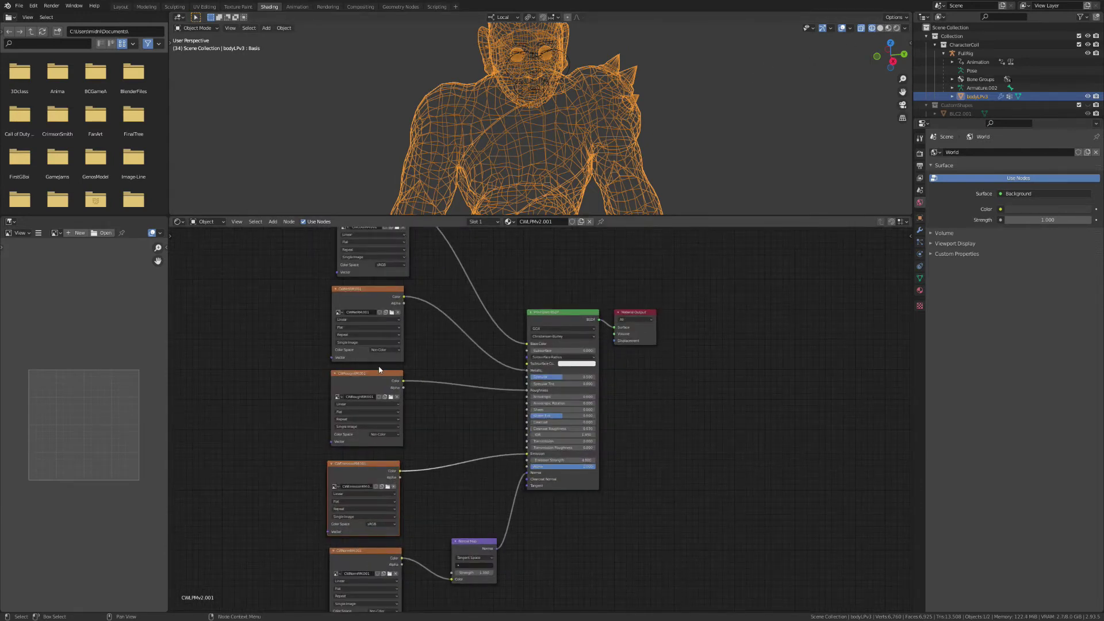
pyautogui.moveTo(426, 259); pyautogui.dragTo(429, 322, button='middle')
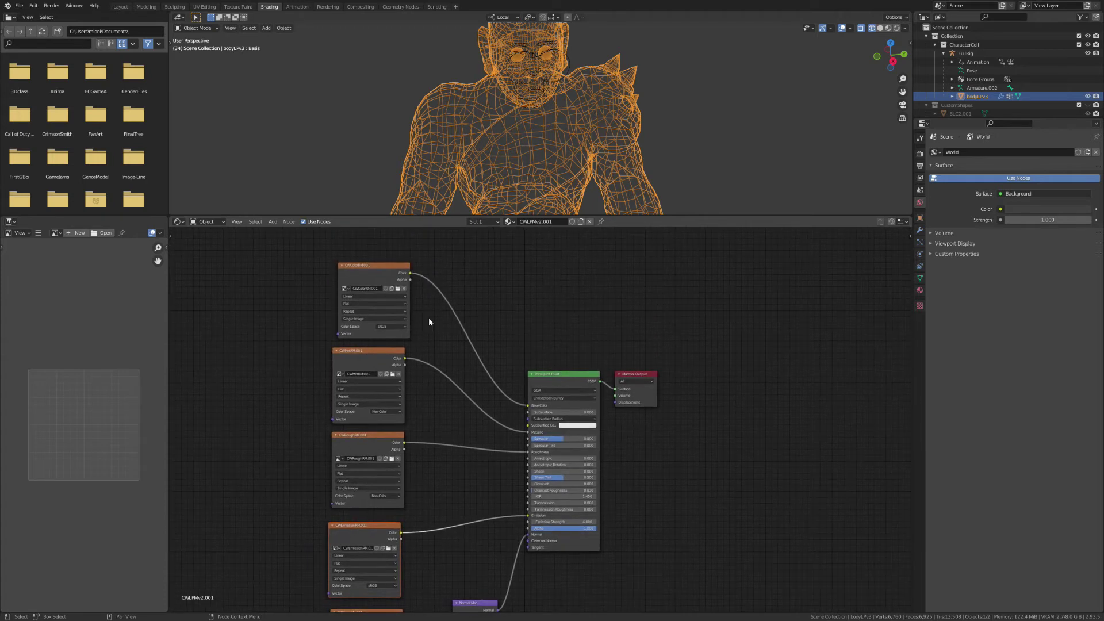
pyautogui.scroll(-3, 447, 321)
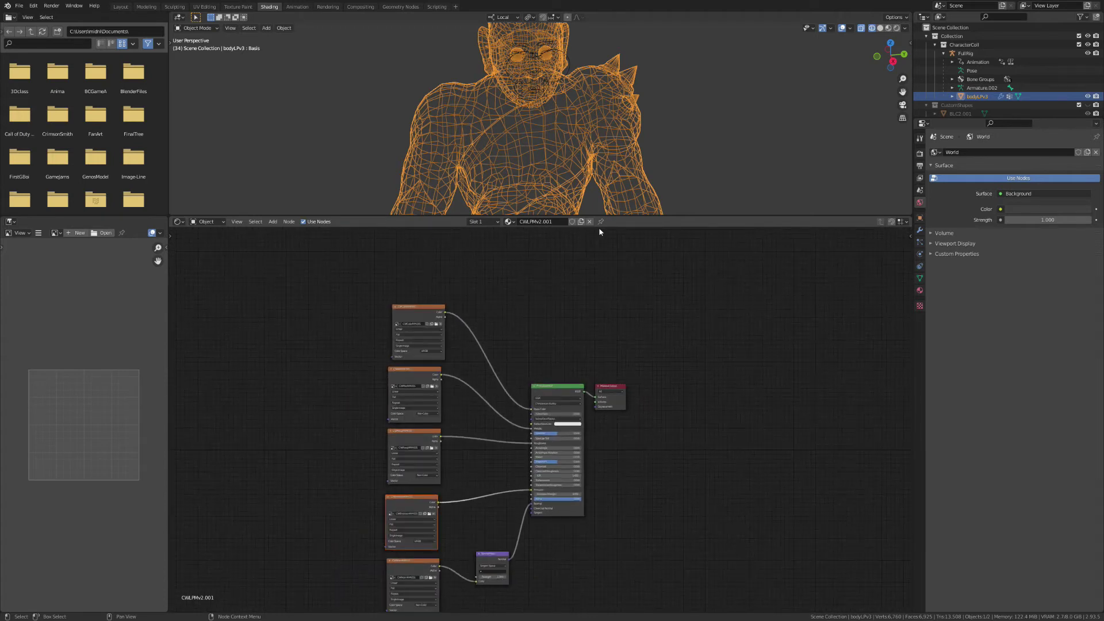
pyautogui.moveTo(634, 216); pyautogui.dragTo(632, 324)
pyautogui.moveTo(475, 530); pyautogui.dragTo(428, 557, button='middle')
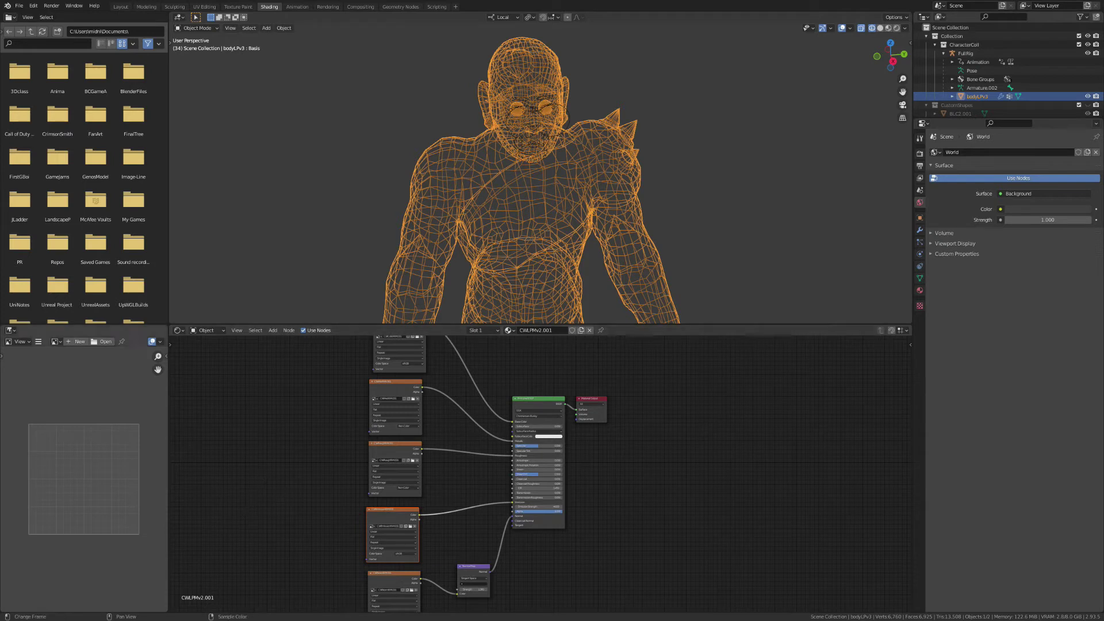
# - Switch to Unreal Editor and start importing CWv11ev4.fbx into the Character folder, with Import Animations enabled and Animation Length set to Exported Time
pyautogui.hotkey('alt', 'Tab')
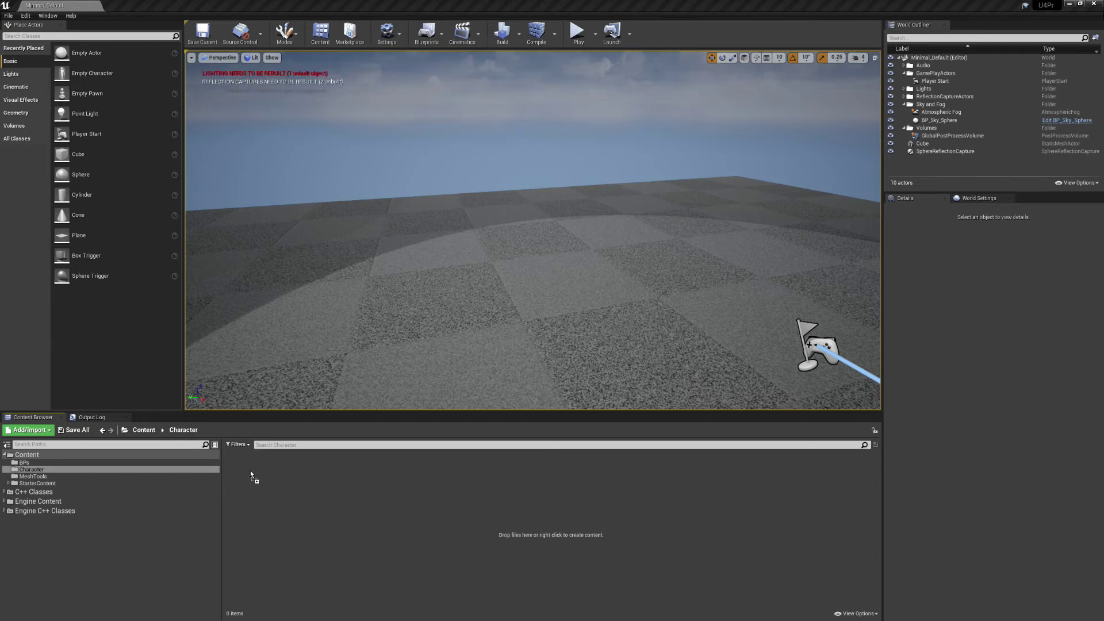
pyautogui.moveTo(250, 471); pyautogui.dragTo(251, 471)
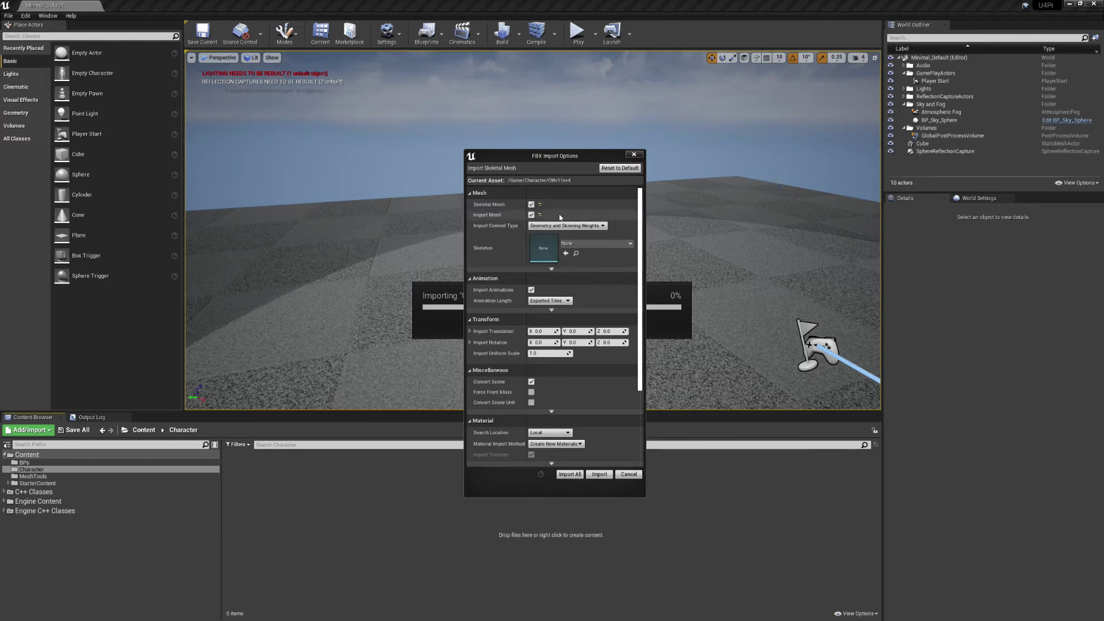
pyautogui.click(532, 290)
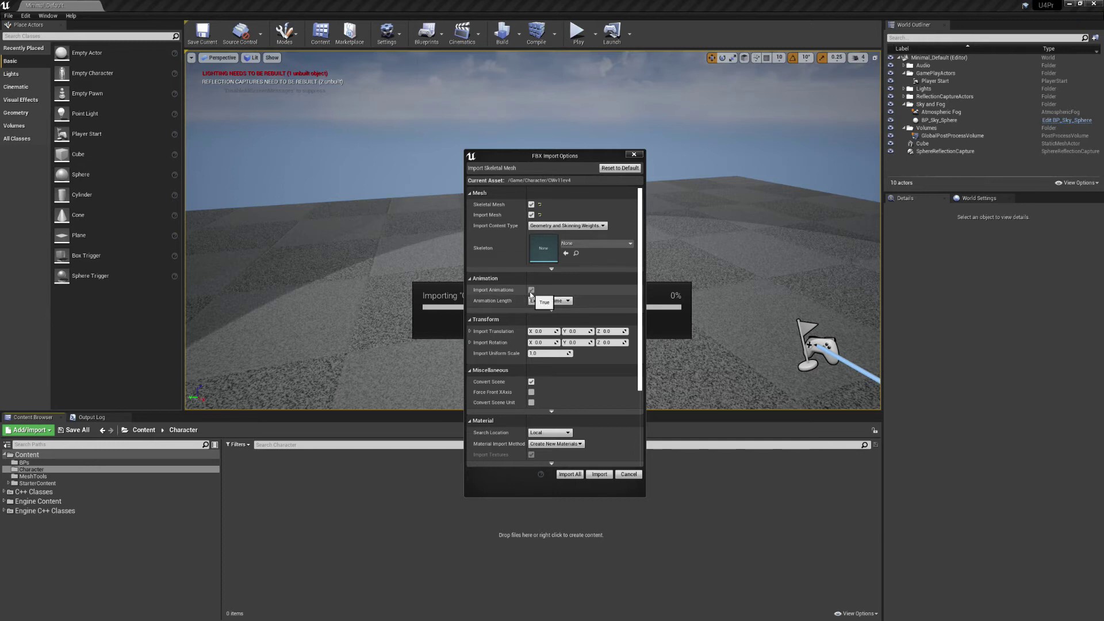
pyautogui.click(545, 302)
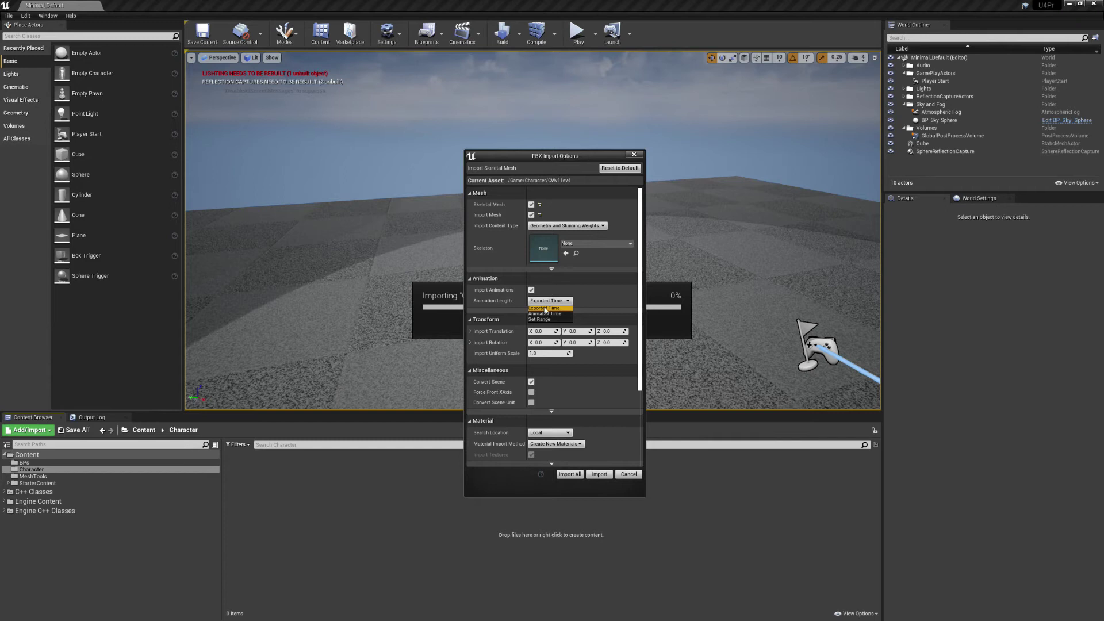
pyautogui.click(540, 308)
# - Review the advanced Animation options of the FBX import, keeping Import Animations enabled
pyautogui.click(535, 313)
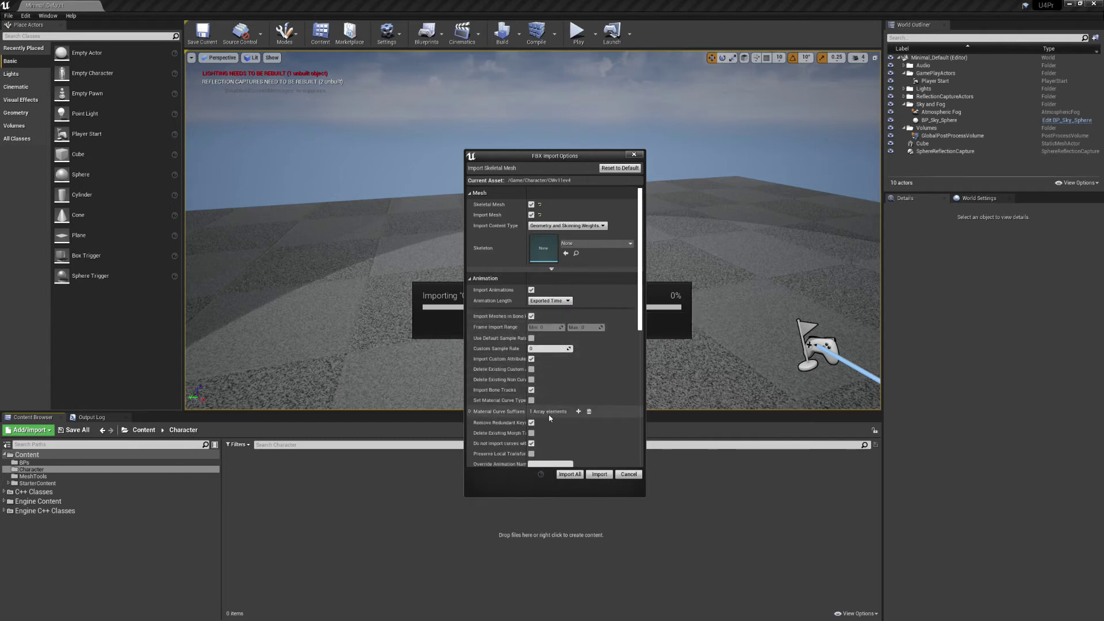
pyautogui.scroll(-2, 554, 410)
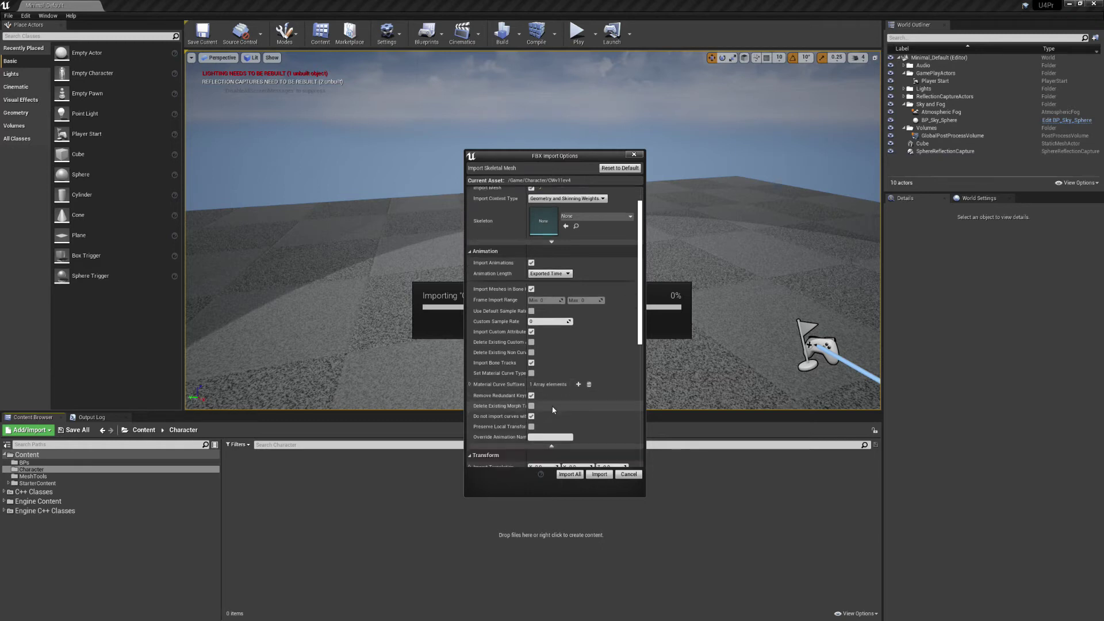
pyautogui.scroll(-1, 553, 410)
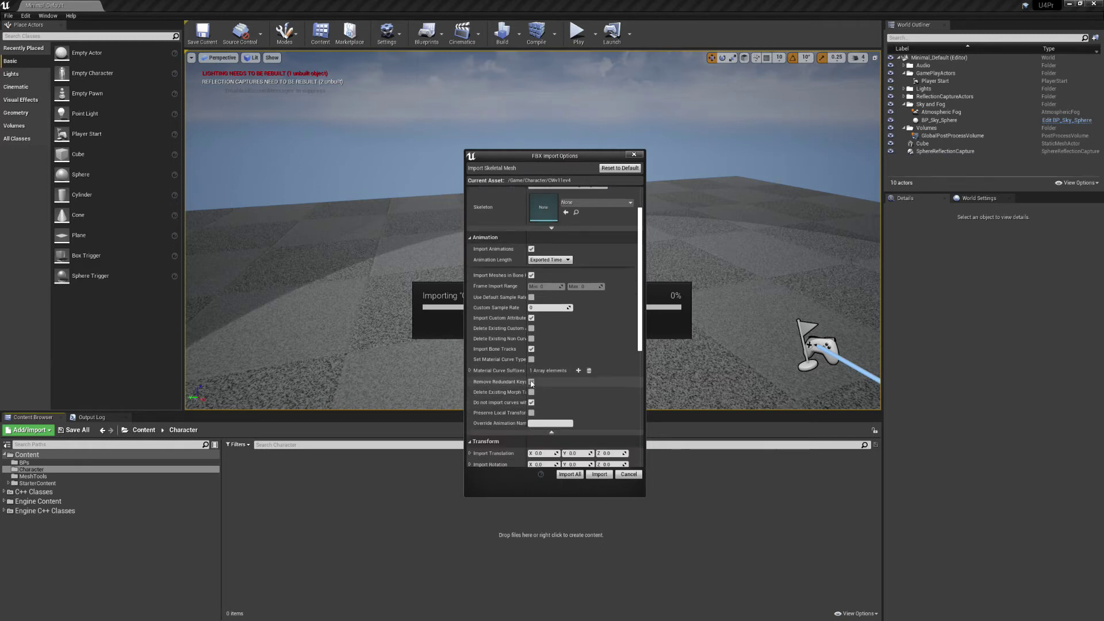
pyautogui.click(531, 402)
pyautogui.click(531, 249)
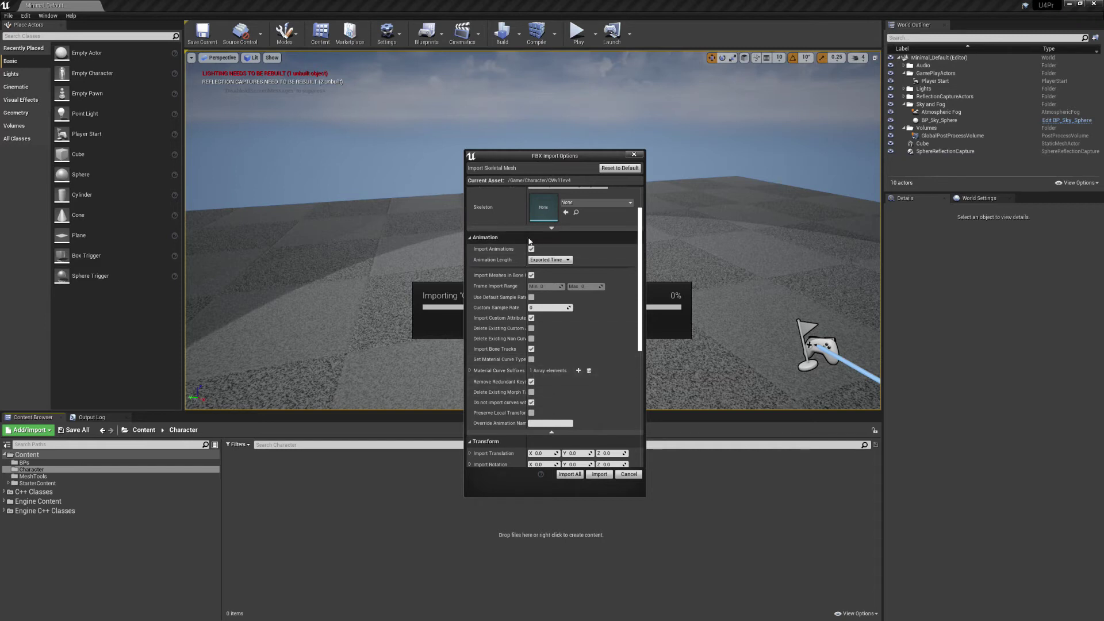
pyautogui.click(531, 249)
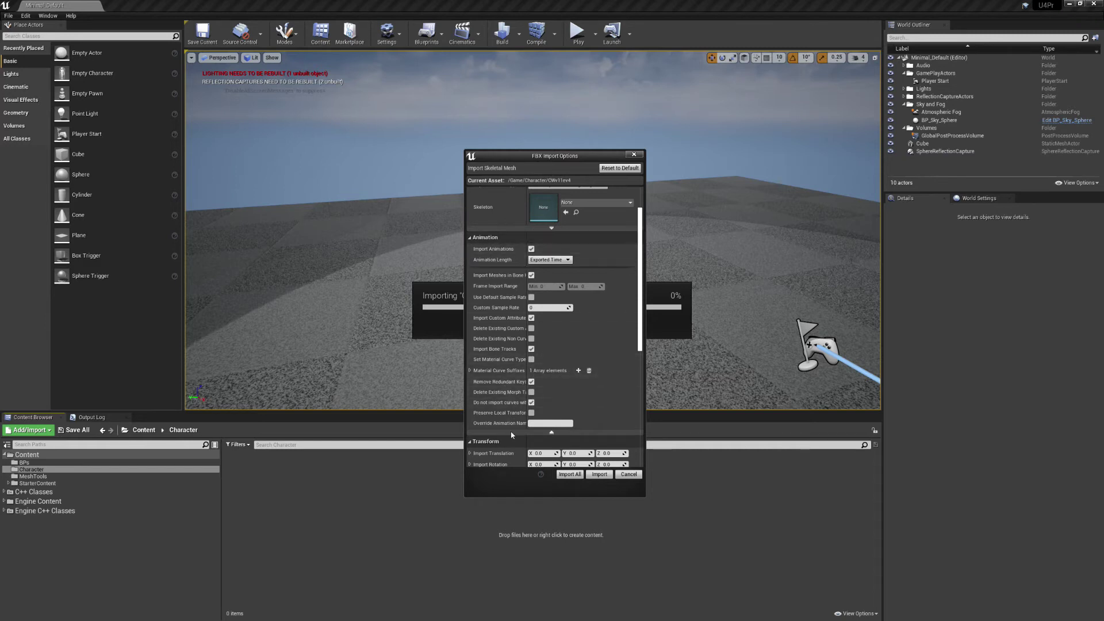
pyautogui.click(552, 431)
pyautogui.scroll(2, 518, 288)
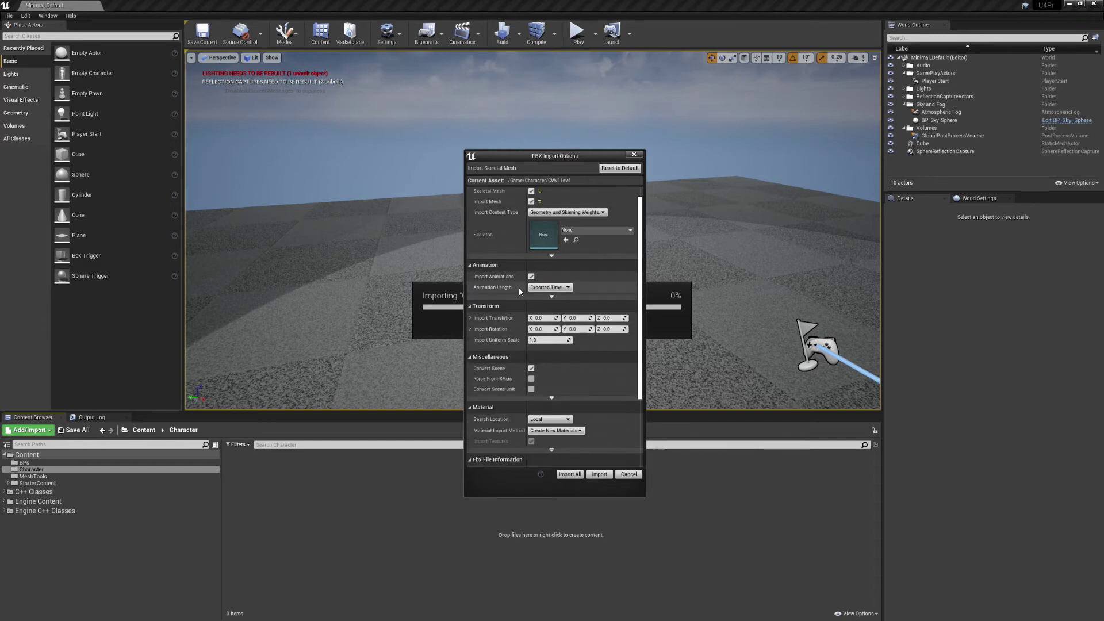
# - Review the advanced Mesh options of the FBX import, keeping Import Morph Targets enabled
pyautogui.click(521, 257)
pyautogui.scroll(1, 518, 265)
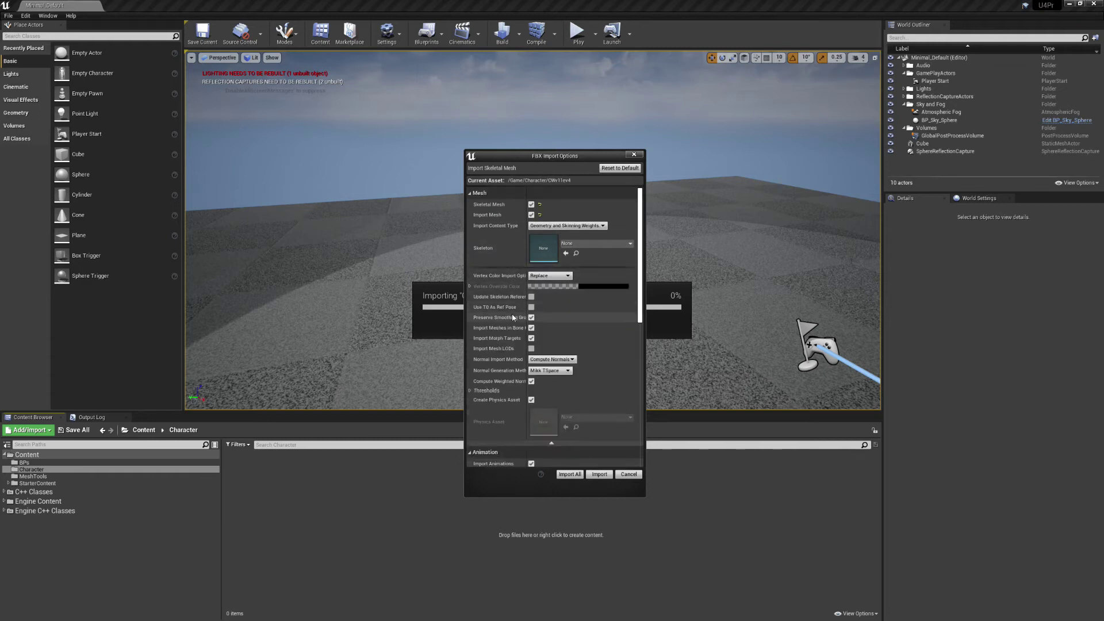
pyautogui.click(531, 338)
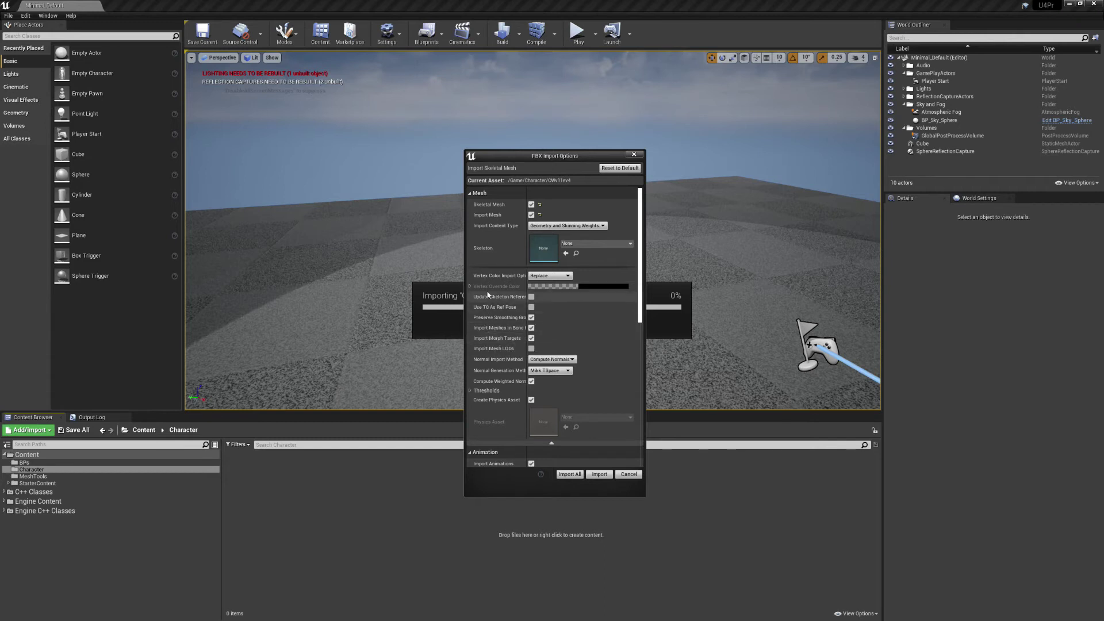
pyautogui.click(506, 443)
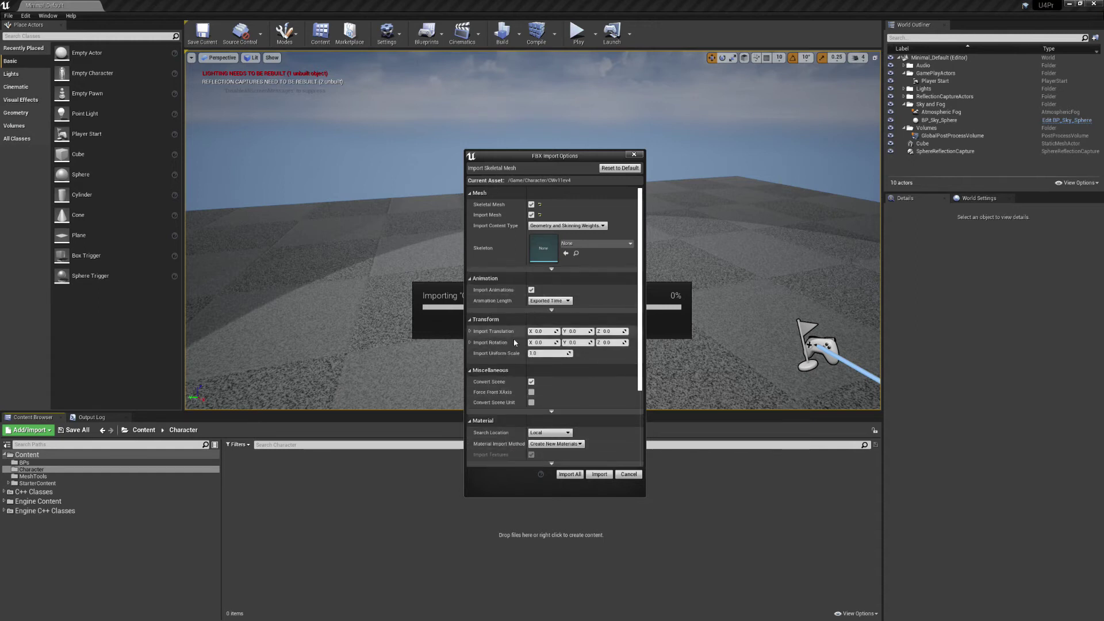
# - Check the Material import options, import everything from the FBX, and close the import message log
pyautogui.scroll(-2, 517, 368)
pyautogui.scroll(-2, 518, 374)
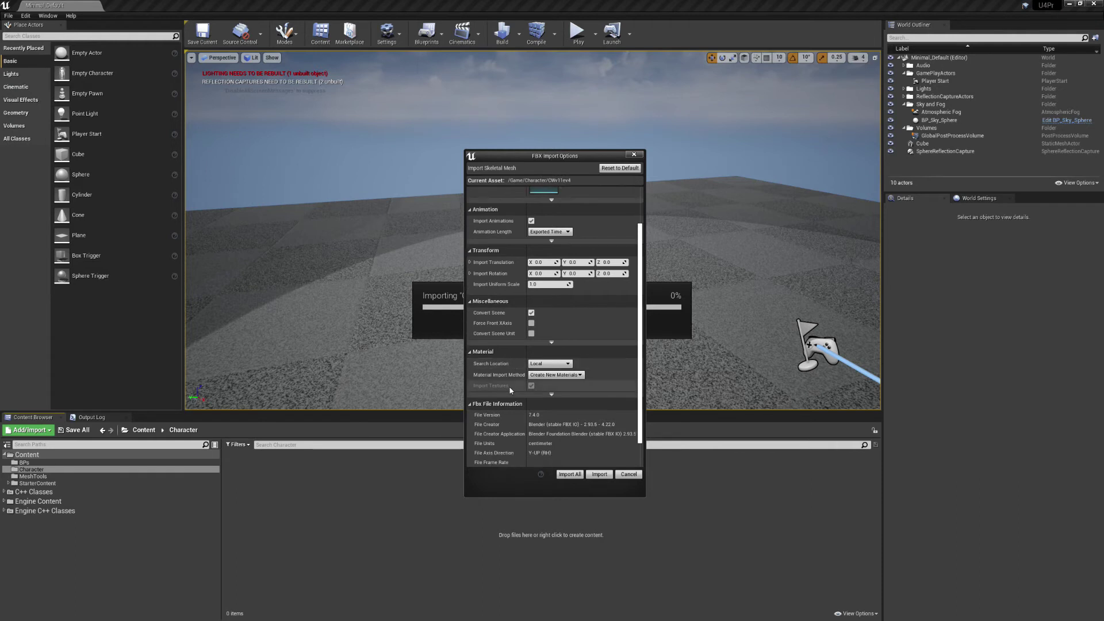
pyautogui.click(569, 474)
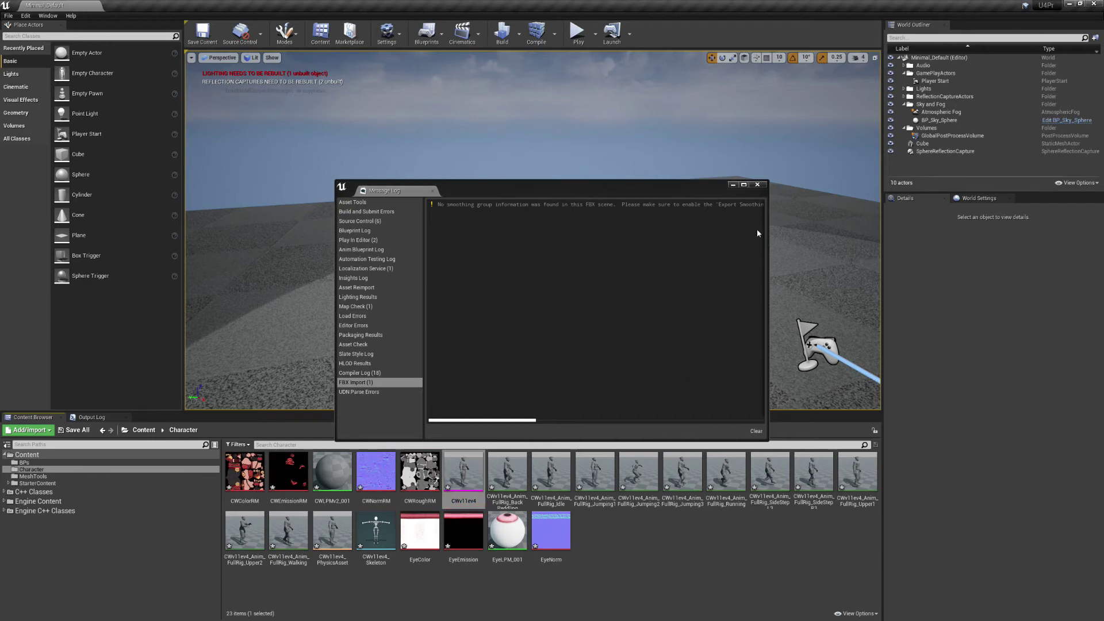
pyautogui.click(758, 185)
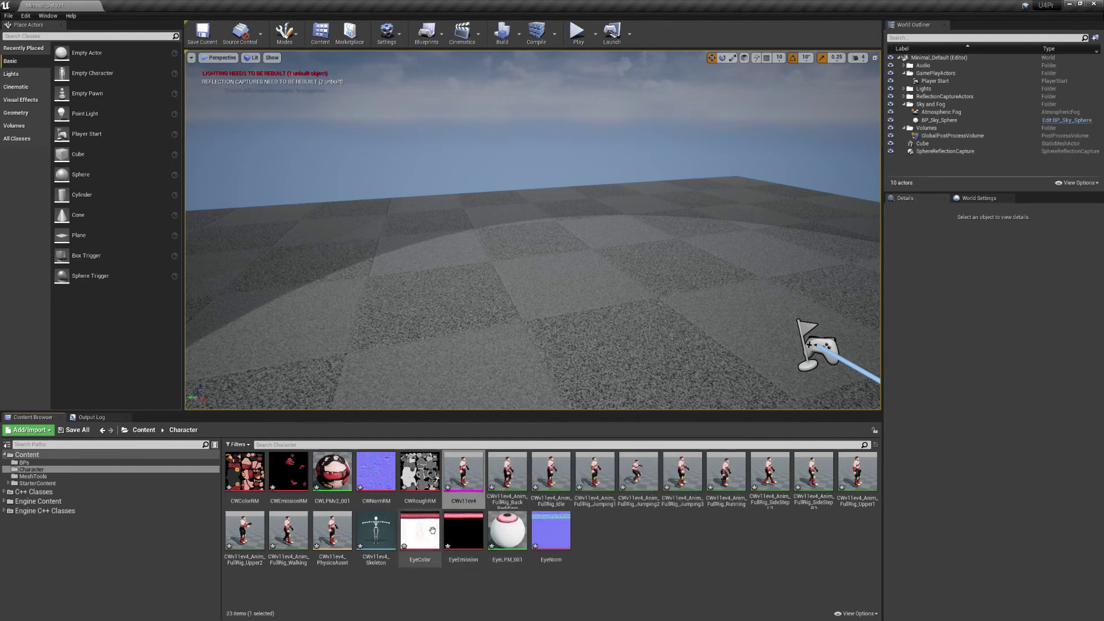
# - Check the imported skeleton, physics asset and skeletal mesh, and add the CWMetRM texture to the Character folder
pyautogui.click(376, 532)
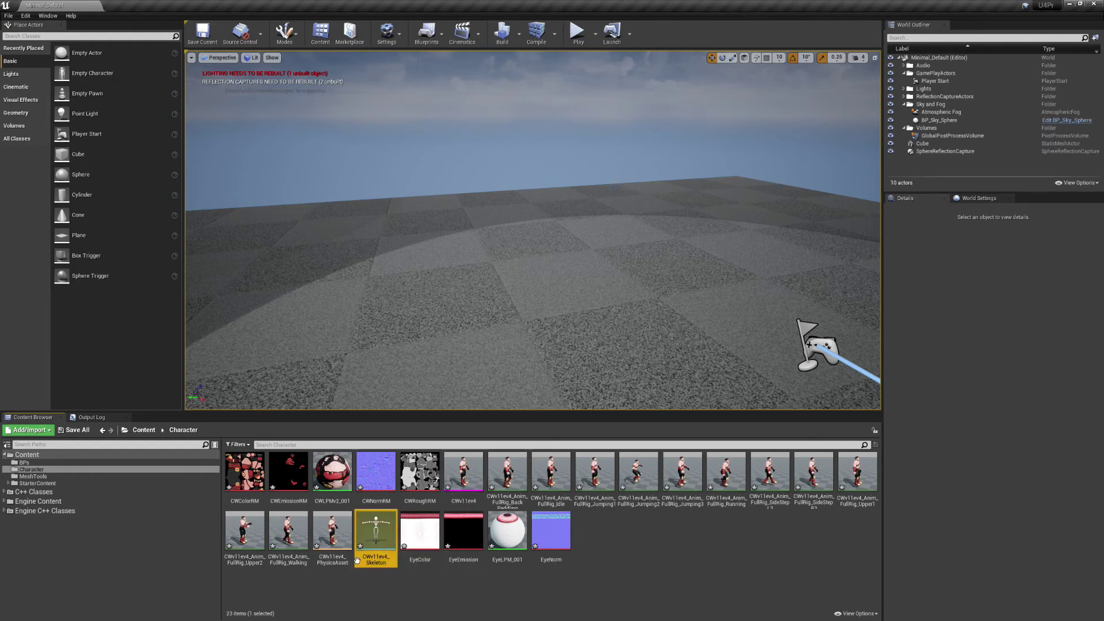
pyautogui.click(337, 526)
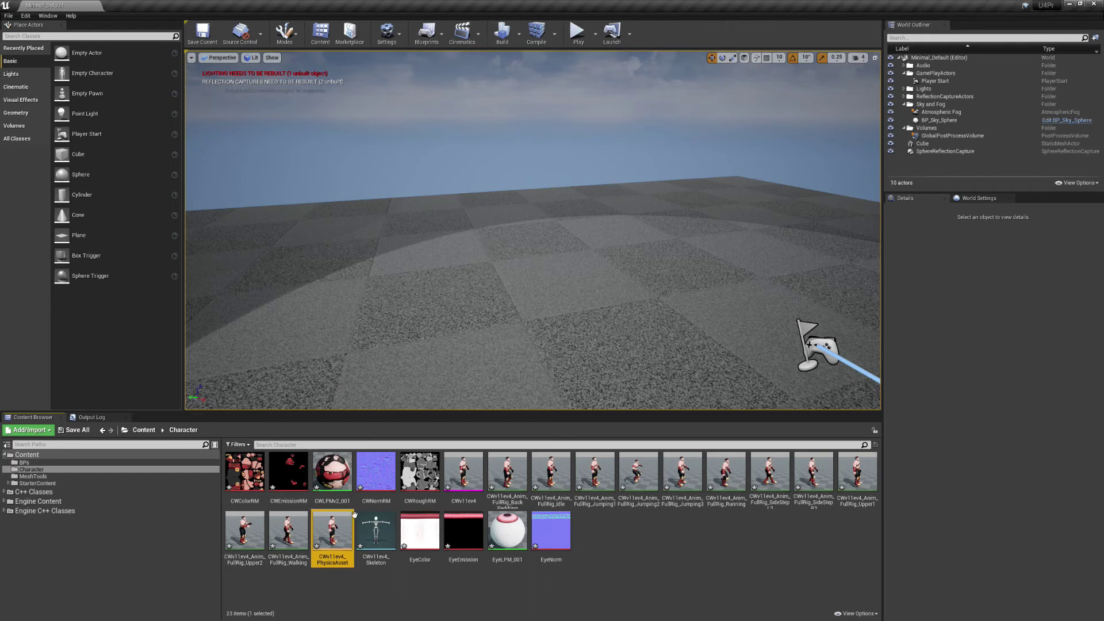
pyautogui.click(463, 469)
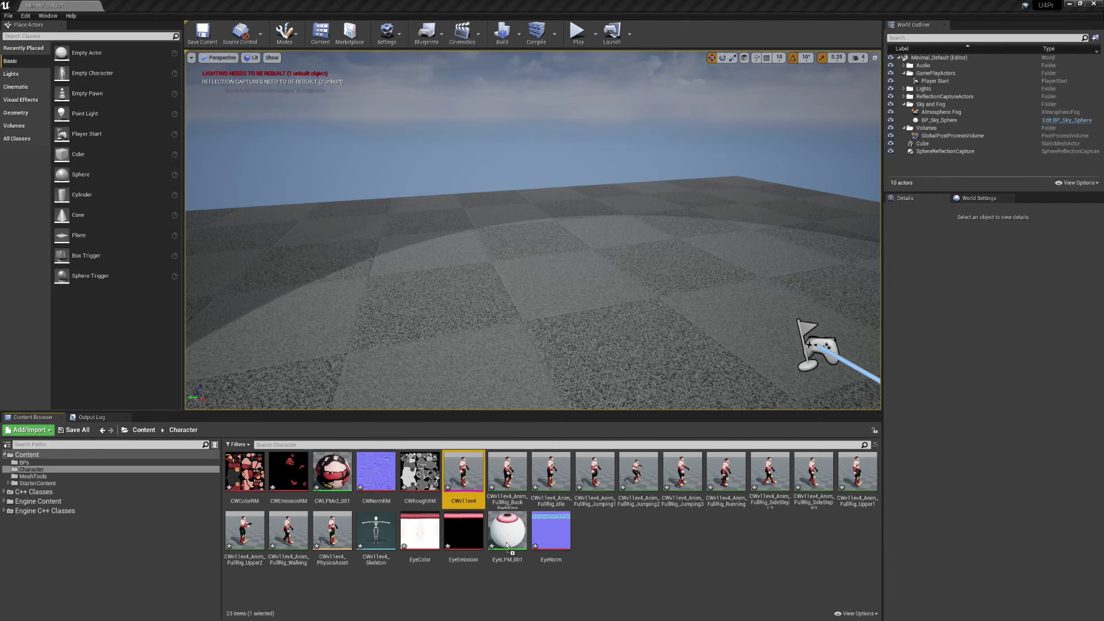
pyautogui.moveTo(599, 538); pyautogui.dragTo(599, 539)
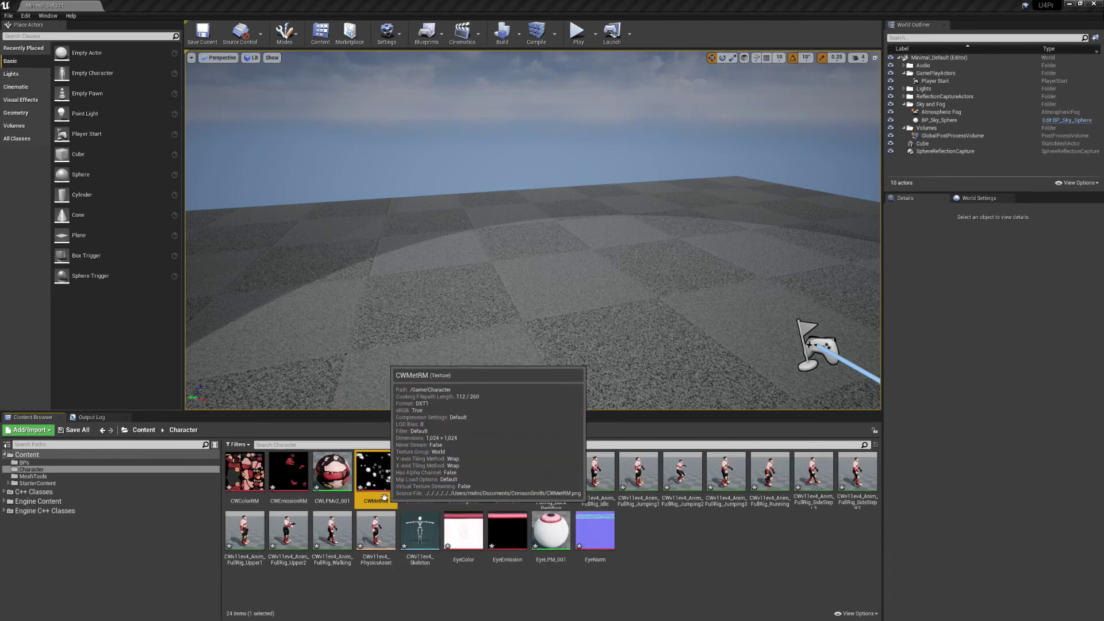
# - Open the CWLPMv2_001 material and arrange its texture samples in a column to the left of the material output node
pyautogui.doubleClick(334, 471)
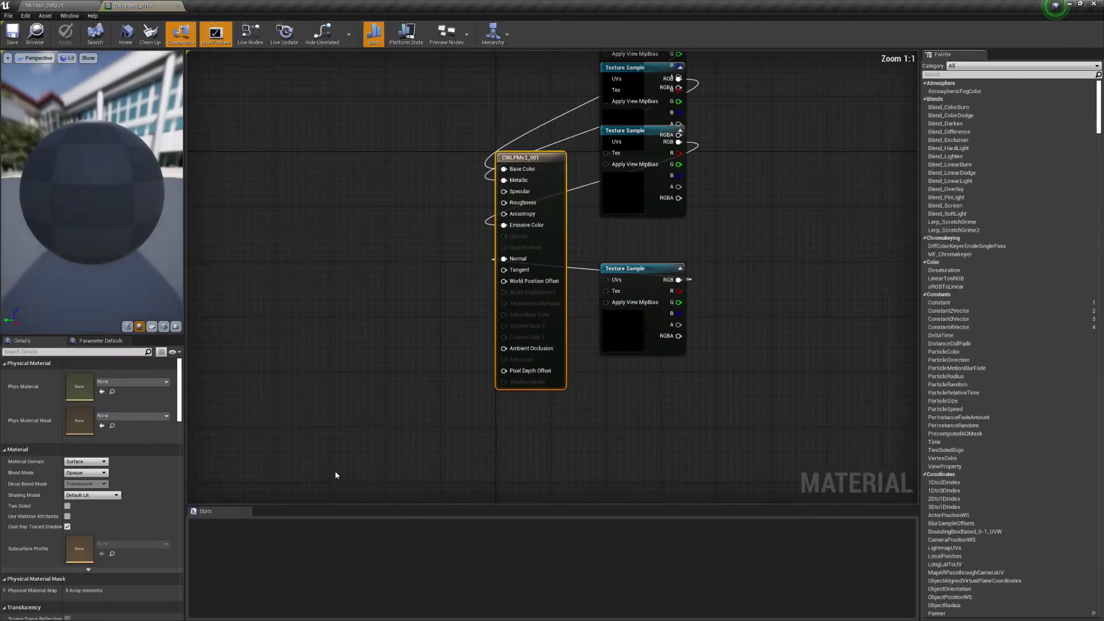
pyautogui.moveTo(642, 279); pyautogui.dragTo(399, 312)
pyautogui.moveTo(635, 144); pyautogui.dragTo(350, 199)
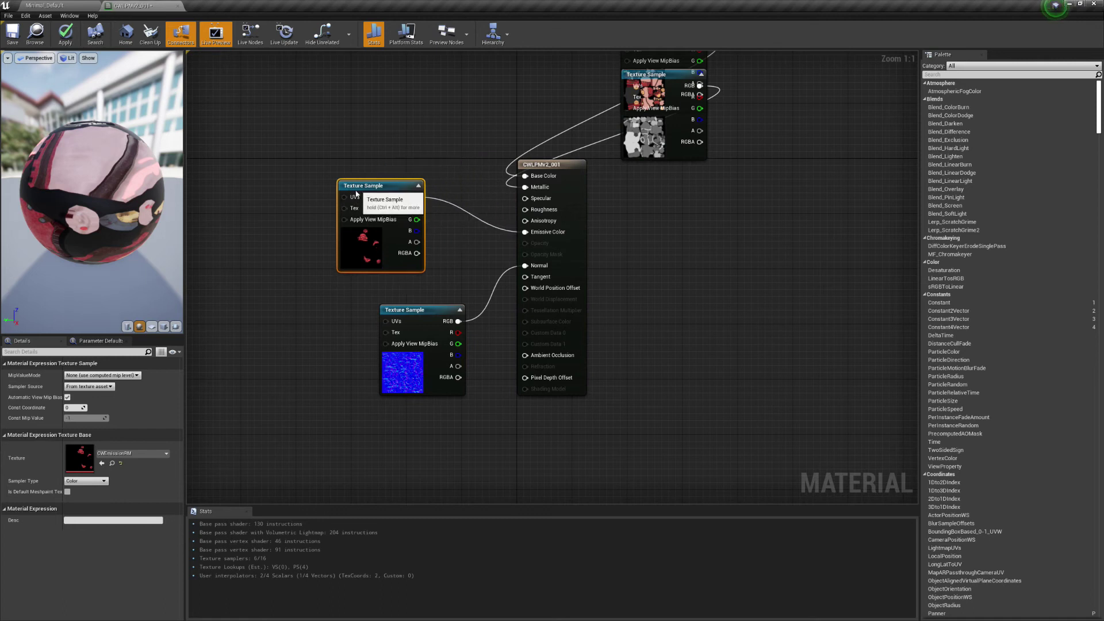
pyautogui.moveTo(627, 84); pyautogui.dragTo(343, 100)
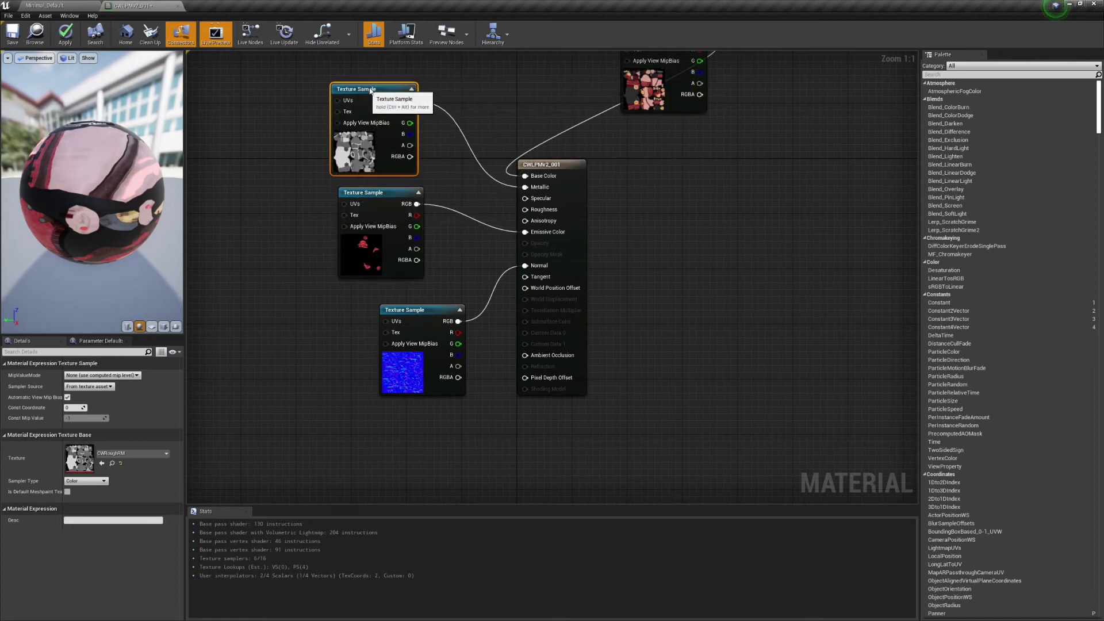
pyautogui.moveTo(359, 194); pyautogui.dragTo(284, 271)
pyautogui.moveTo(376, 90); pyautogui.dragTo(302, 161)
pyautogui.scroll(-3, 457, 112)
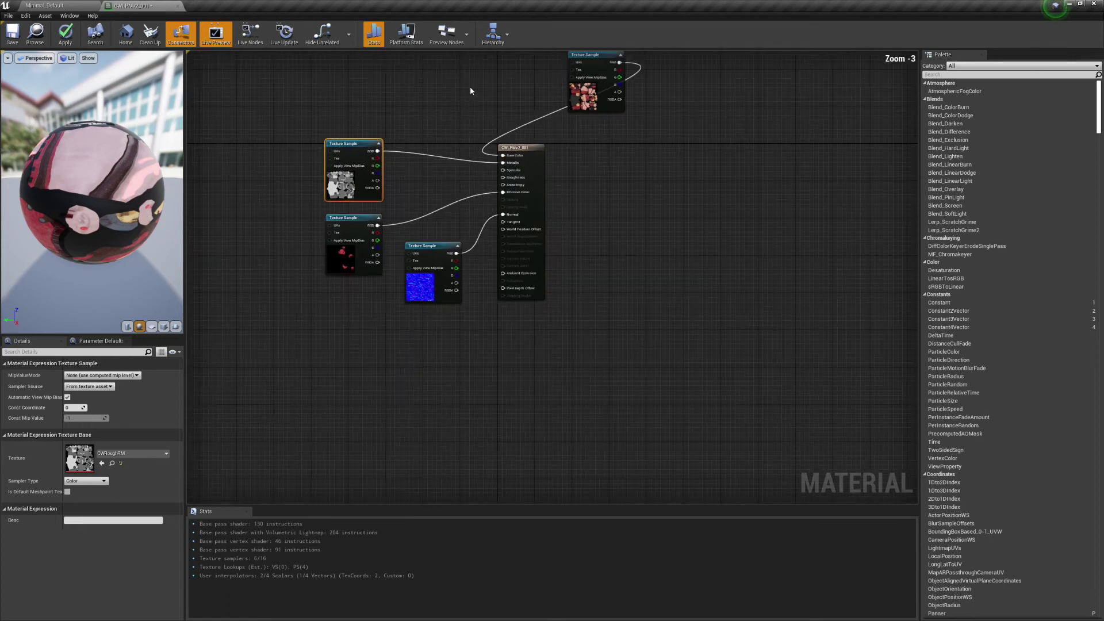
pyautogui.moveTo(475, 122); pyautogui.dragTo(523, 292, button='right')
pyautogui.moveTo(627, 230); pyautogui.dragTo(395, 173)
# - Add a TextureSample node between the color and roughness samples and assign the CWMetRM texture to it
pyautogui.rightClick(397, 262)
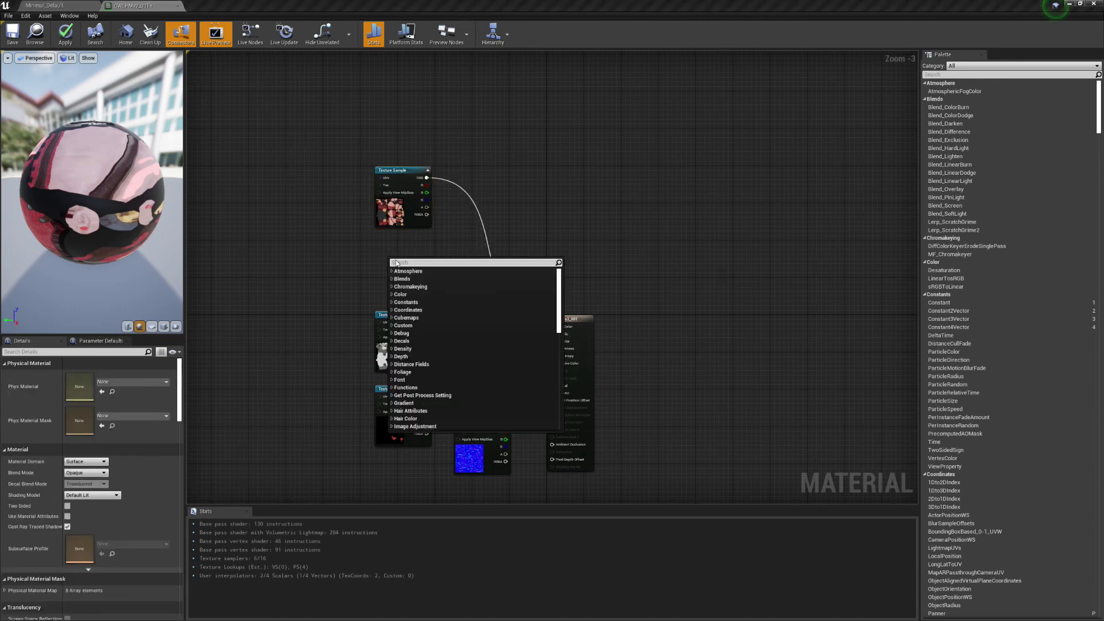
pyautogui.write('tex')
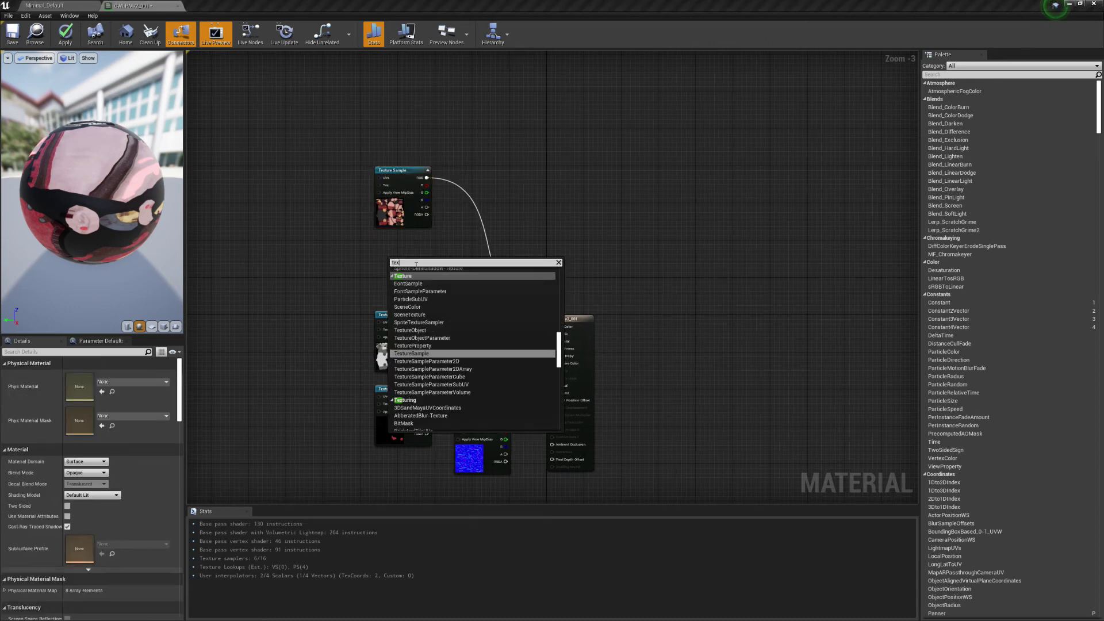
pyautogui.click(414, 352)
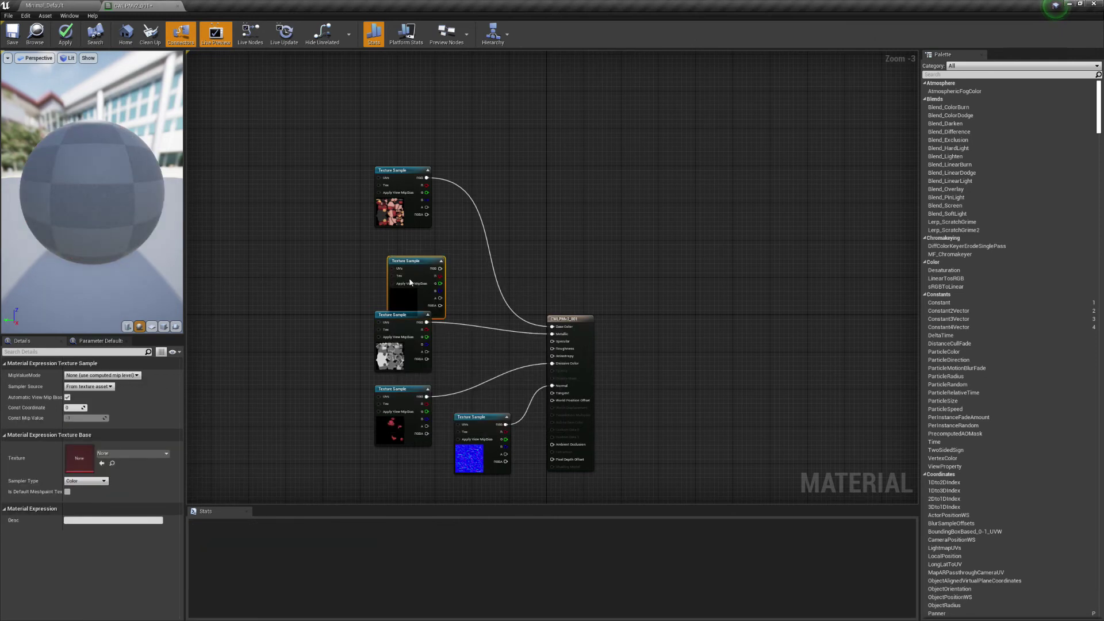
pyautogui.moveTo(406, 263); pyautogui.dragTo(387, 241)
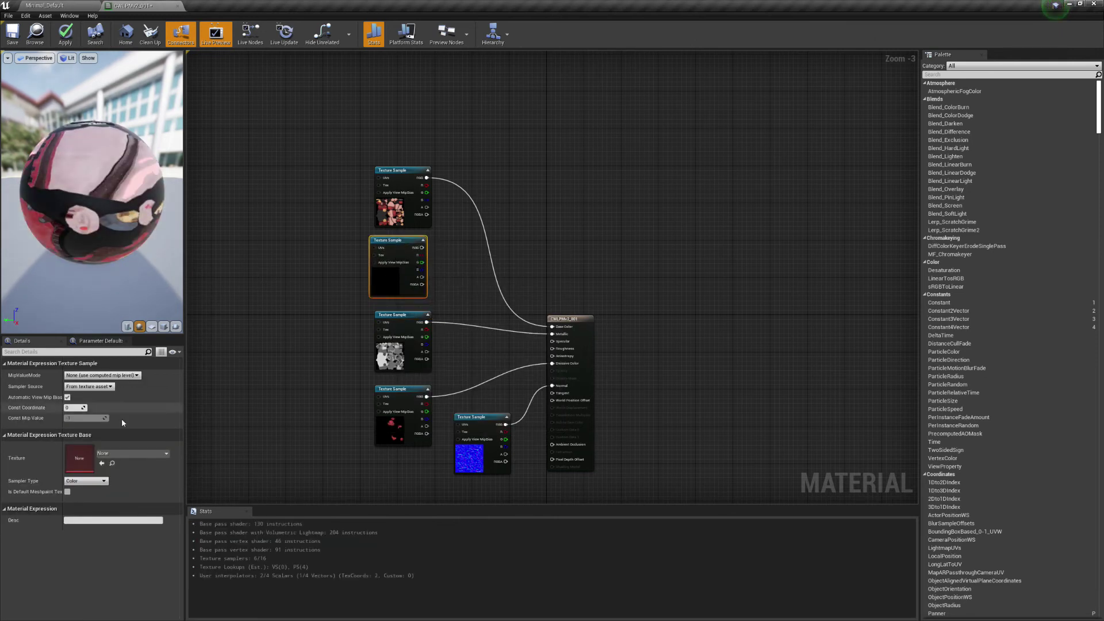
pyautogui.click(115, 455)
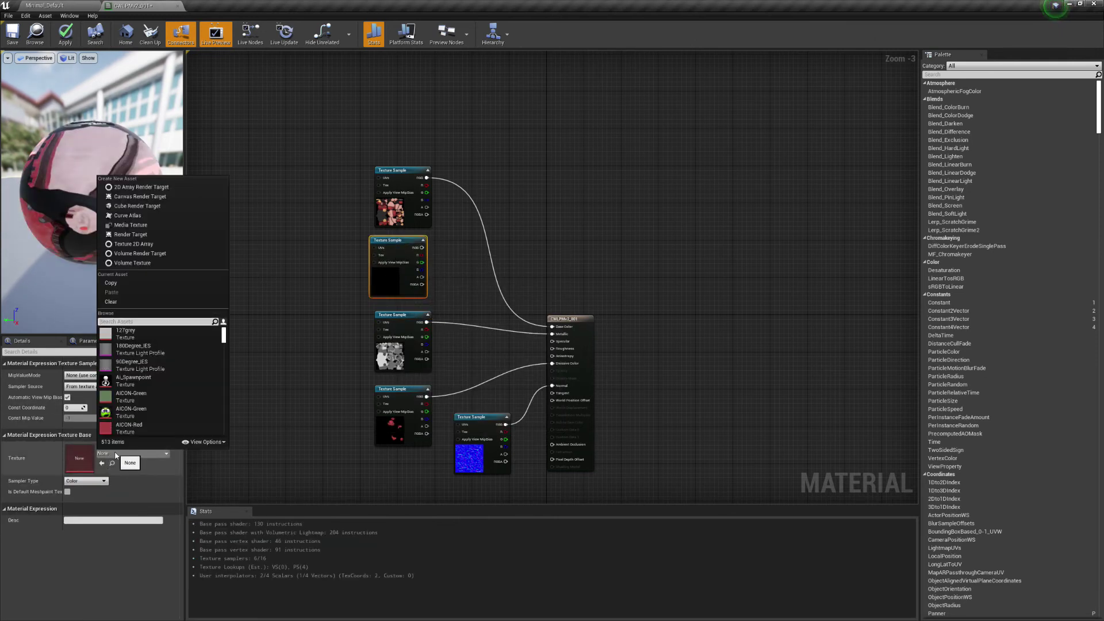
pyautogui.write('c')
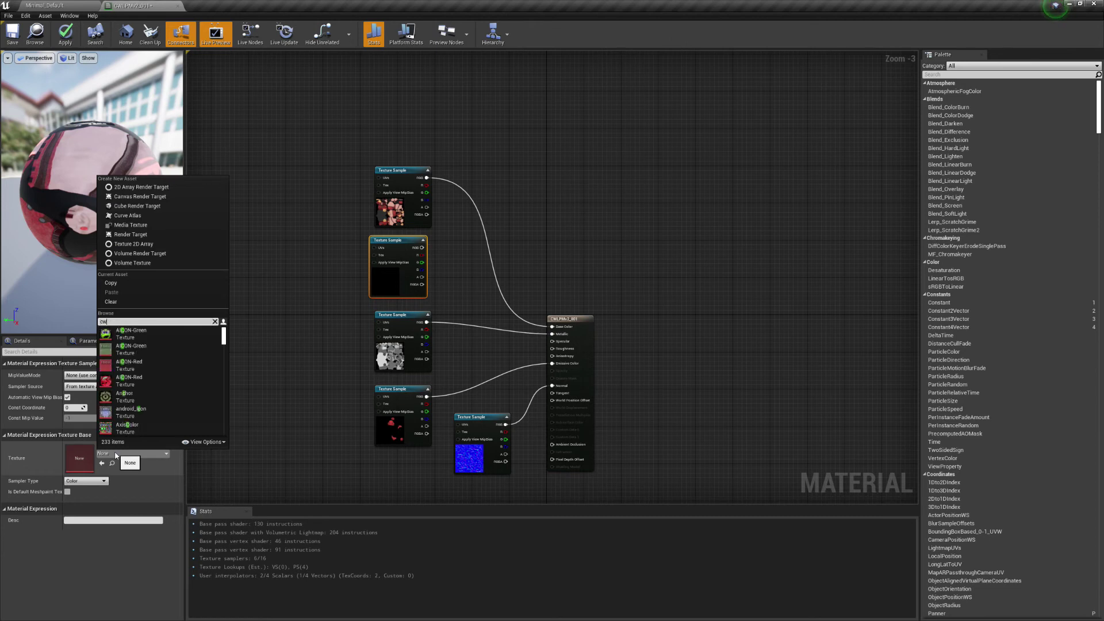
pyautogui.write('w')
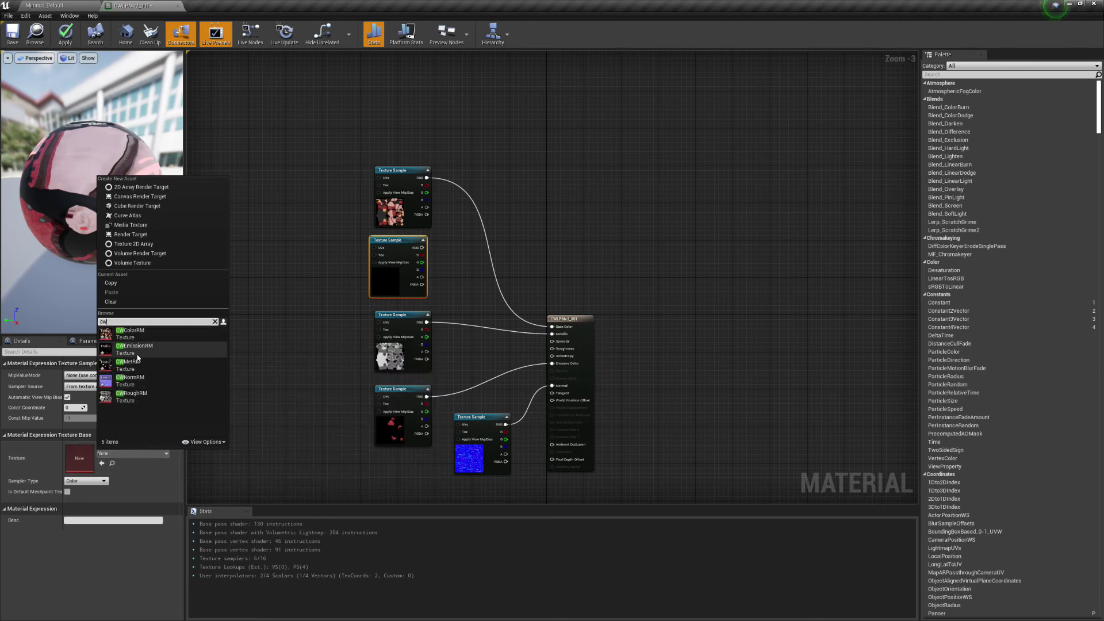
pyautogui.click(144, 364)
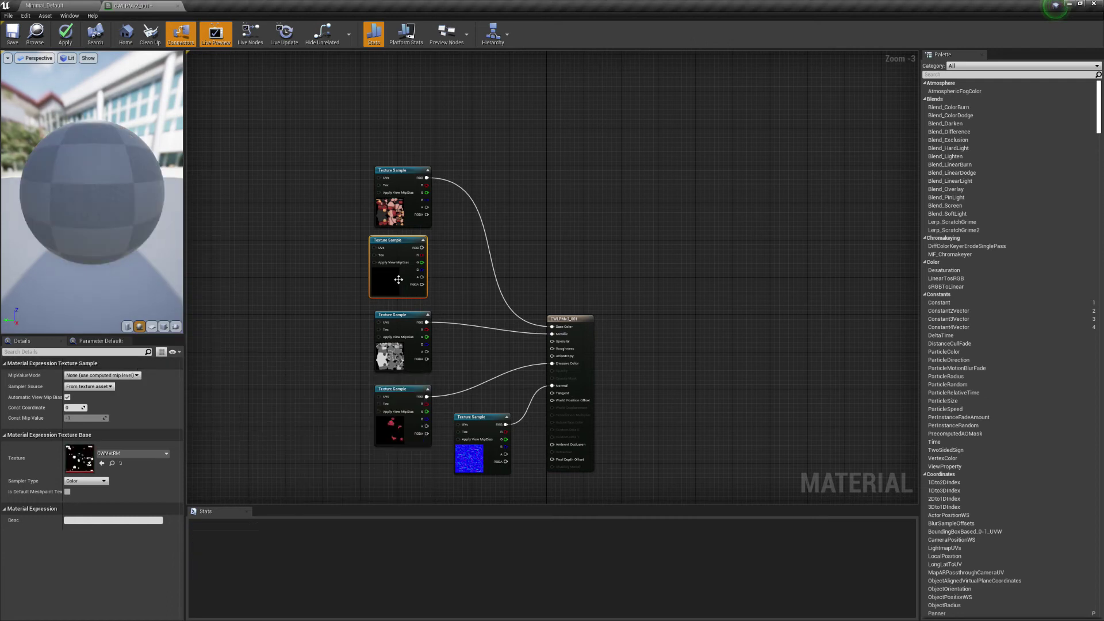
# - Connect the CWMetRM sample's RGB to Metallic and the roughness sample's RGB to Roughness on the material node
pyautogui.moveTo(424, 248); pyautogui.dragTo(554, 337)
pyautogui.moveTo(427, 322); pyautogui.dragTo(485, 333)
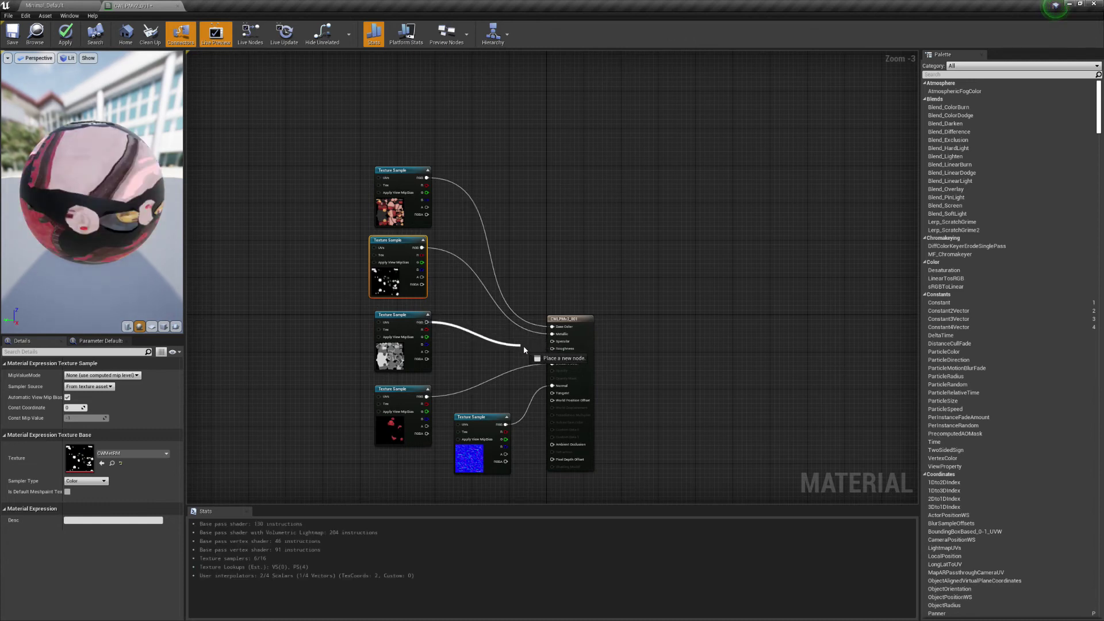
pyautogui.moveTo(548, 355); pyautogui.dragTo(552, 348)
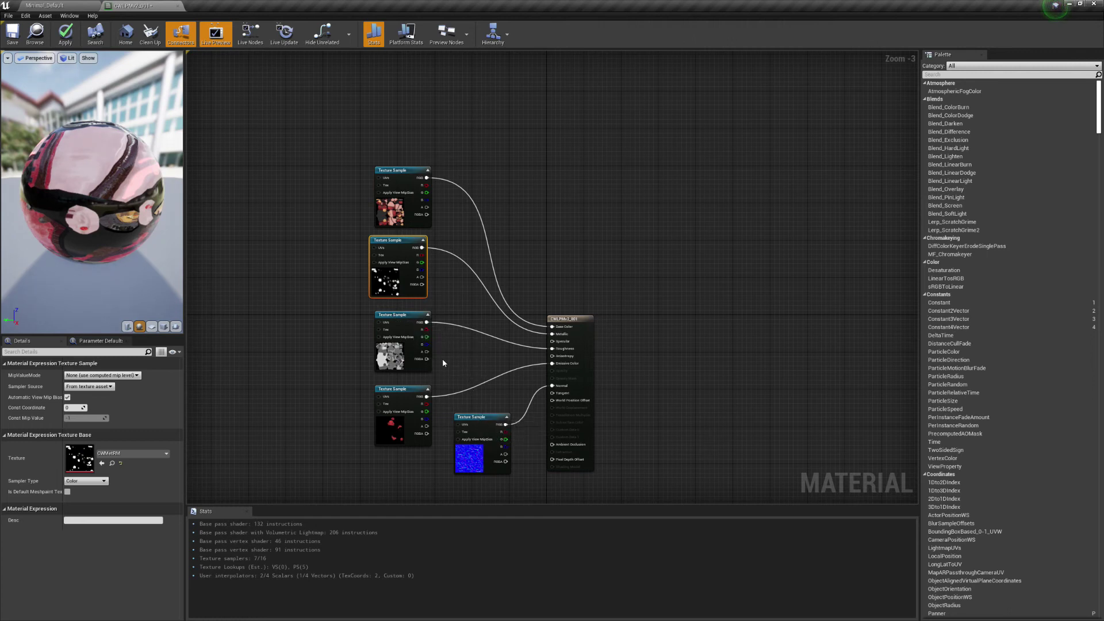
# - Open the CWv11ev4 skeletal mesh, inspect the character's face up close, and dock its editor in the main window
pyautogui.click(73, 6)
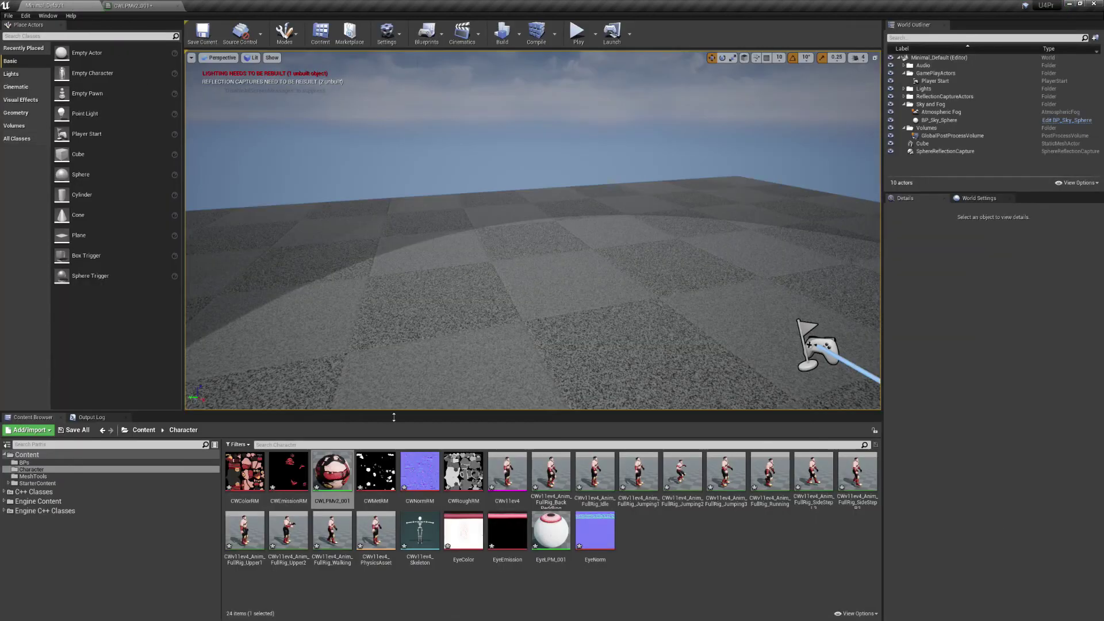
pyautogui.doubleClick(496, 467)
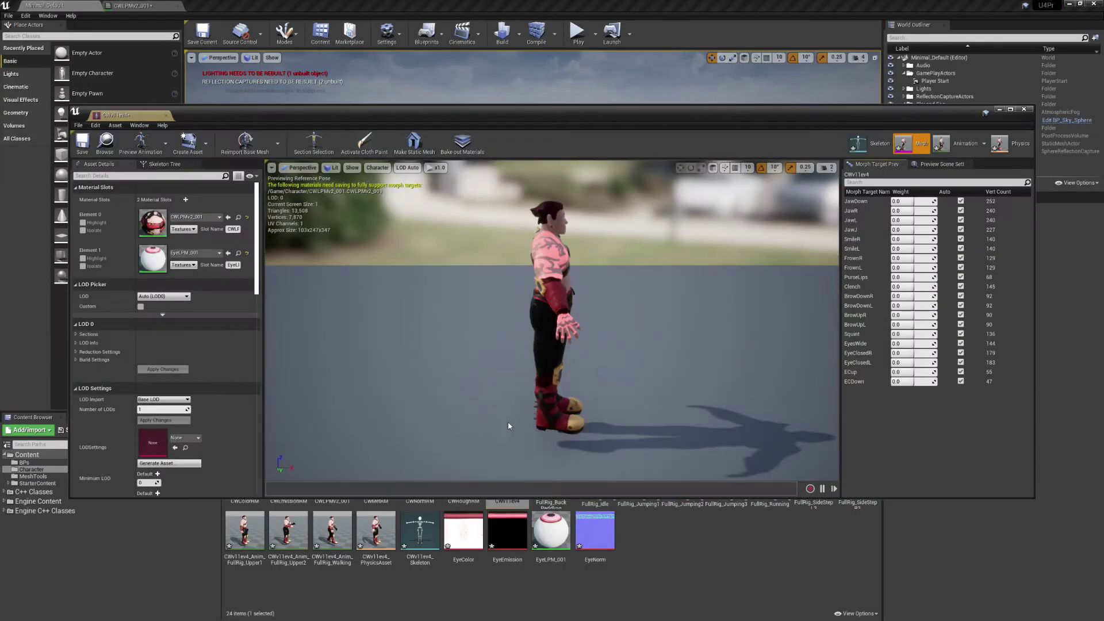
pyautogui.moveTo(610, 251); pyautogui.dragTo(530, 253)
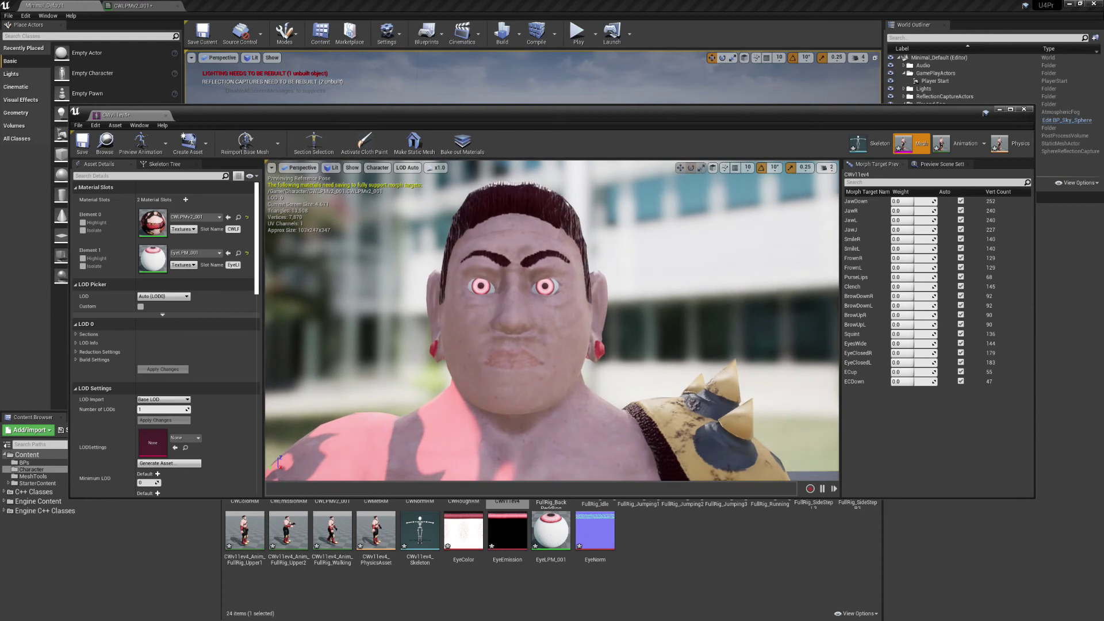
pyautogui.moveTo(128, 111); pyautogui.dragTo(146, 6)
# - Enable Flip Green Channel on the CWNormRM normal map, save the texture, and check the character mesh
pyautogui.click(75, 5)
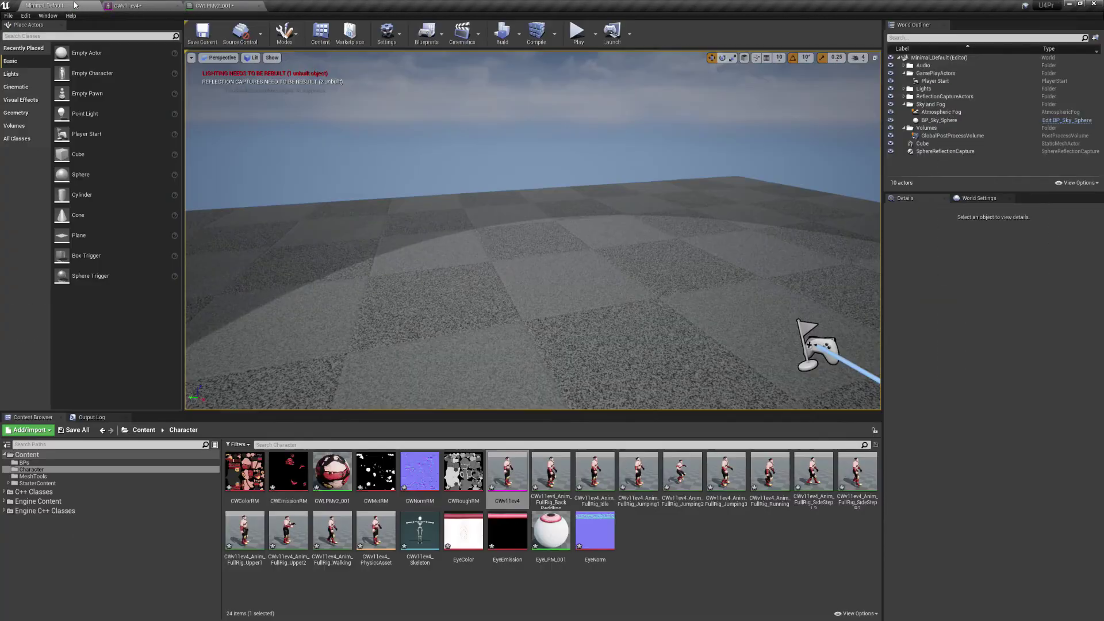
pyautogui.doubleClick(420, 472)
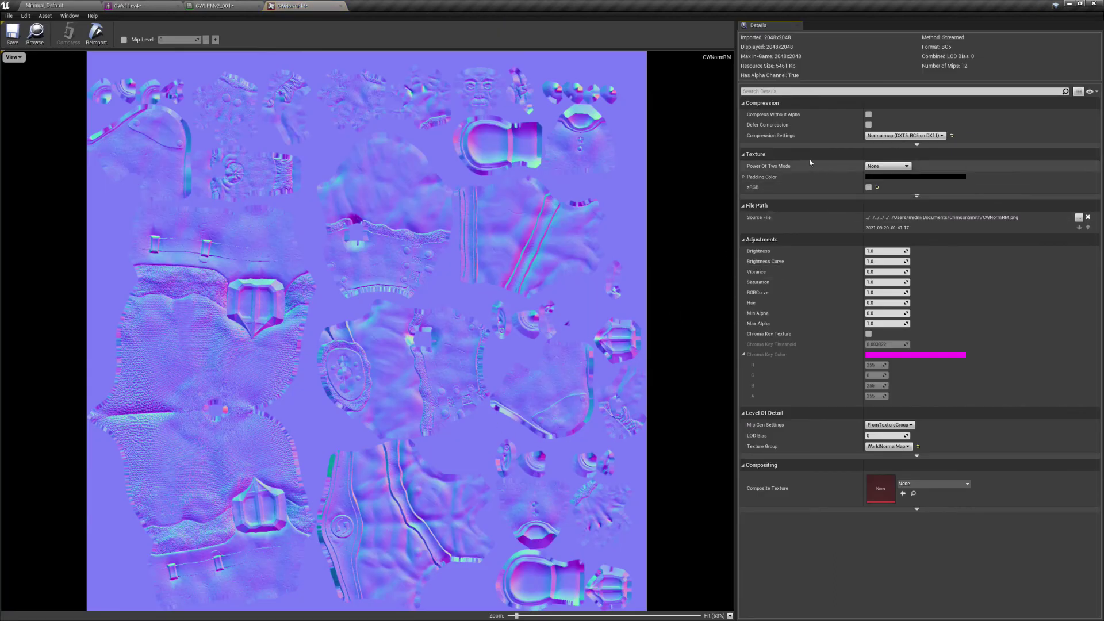
pyautogui.click(785, 92)
pyautogui.write('fli')
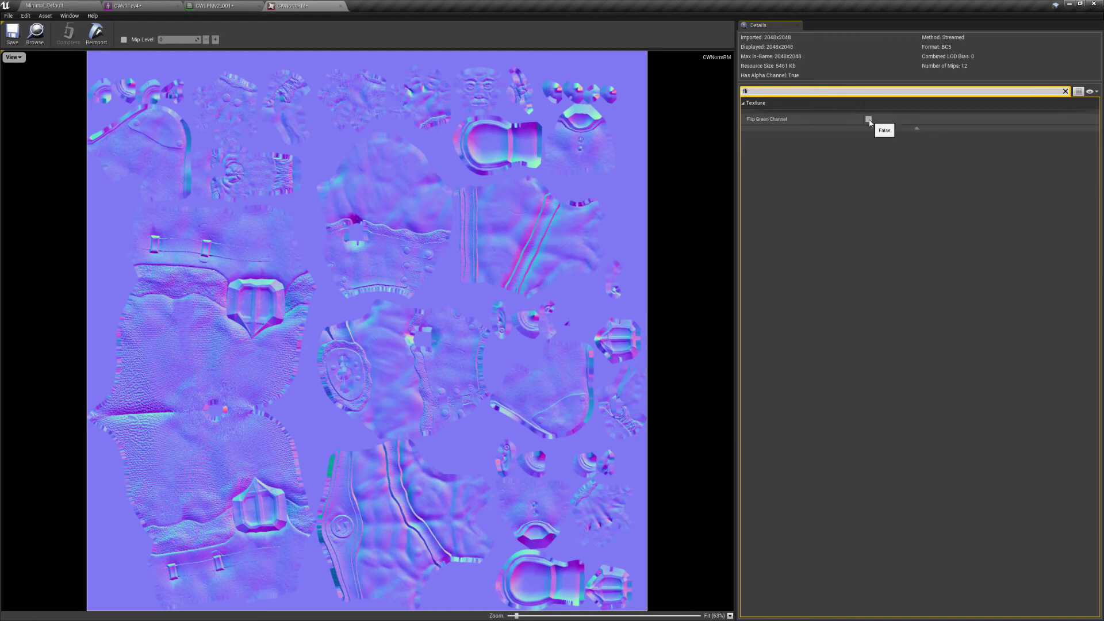
pyautogui.click(868, 119)
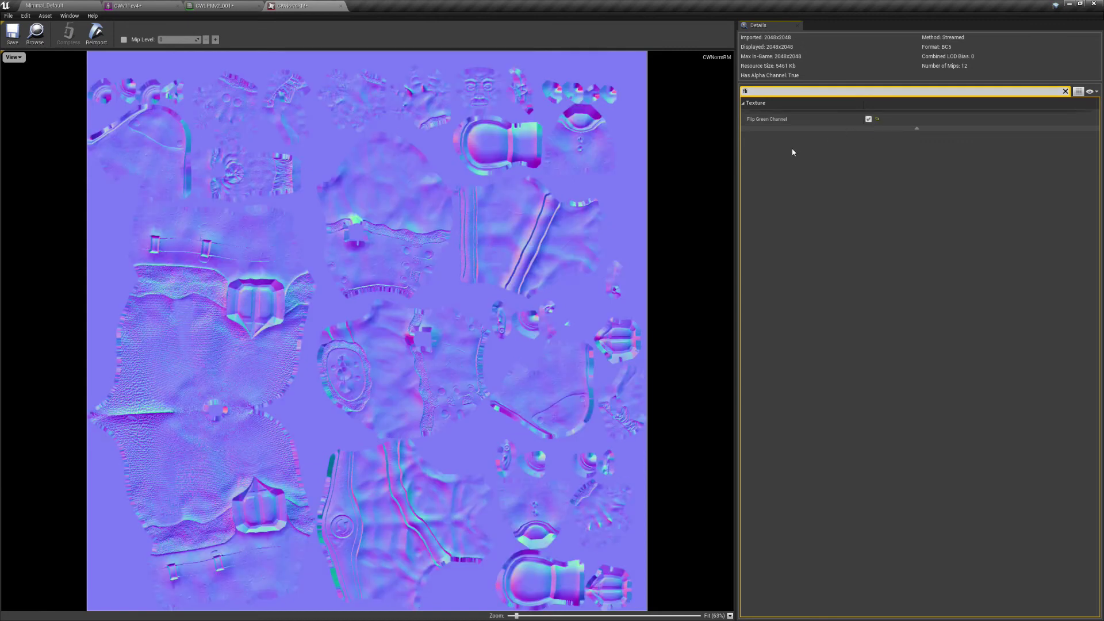
pyautogui.press('Escape')
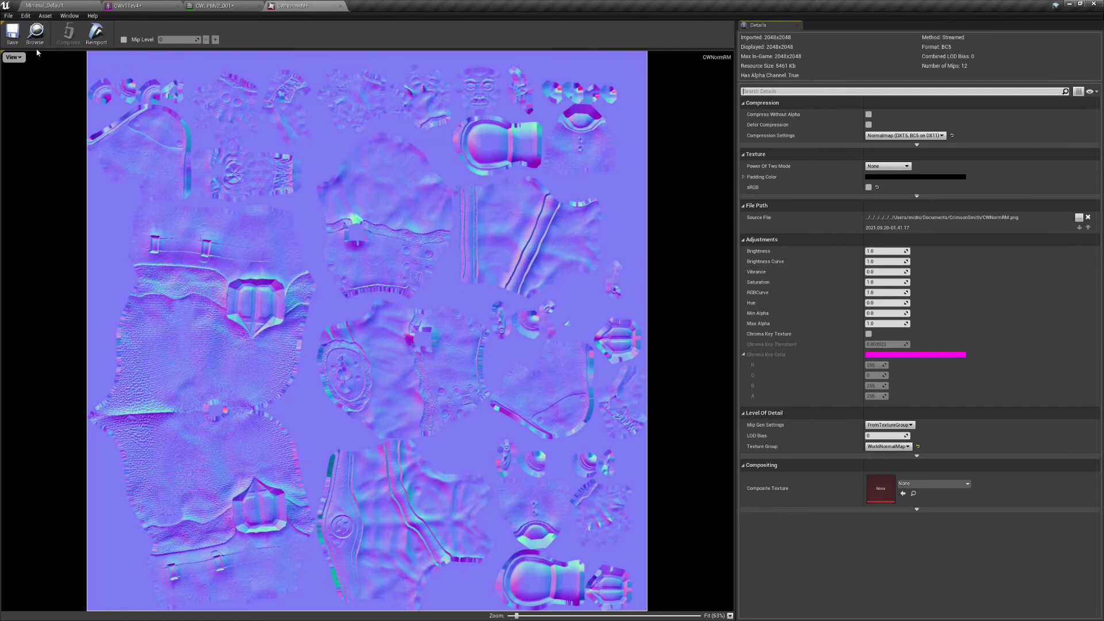
pyautogui.click(13, 34)
pyautogui.click(124, 6)
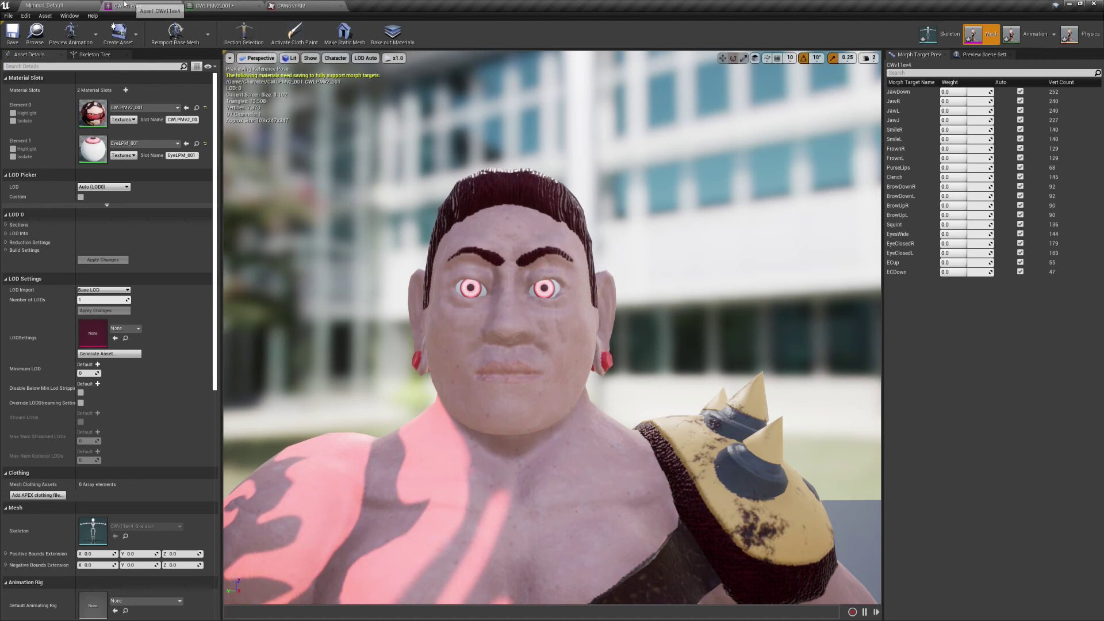
# - Enable Flip Green Channel on the EyeNorm texture, save it, and return to the character mesh preview
pyautogui.click(74, 5)
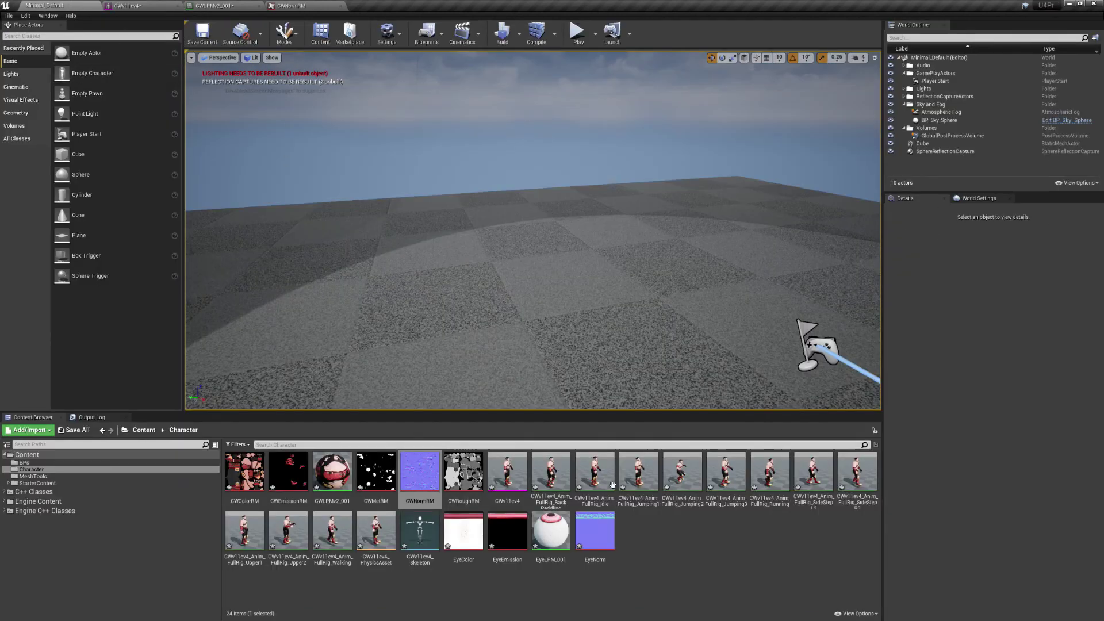
pyautogui.doubleClick(600, 532)
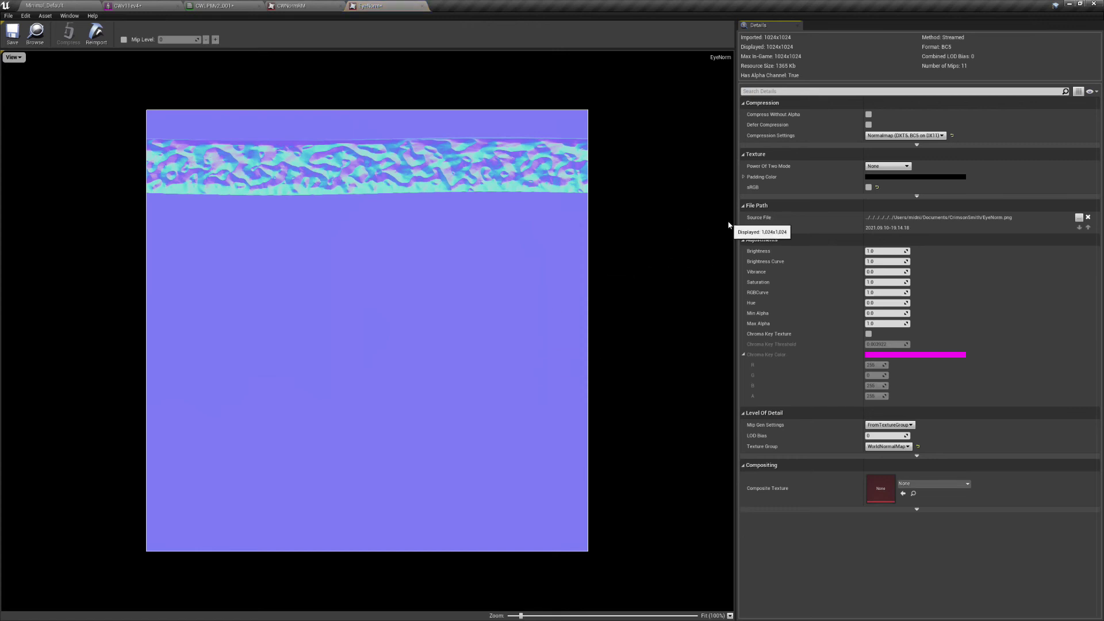
pyautogui.click(782, 91)
pyautogui.write('fli')
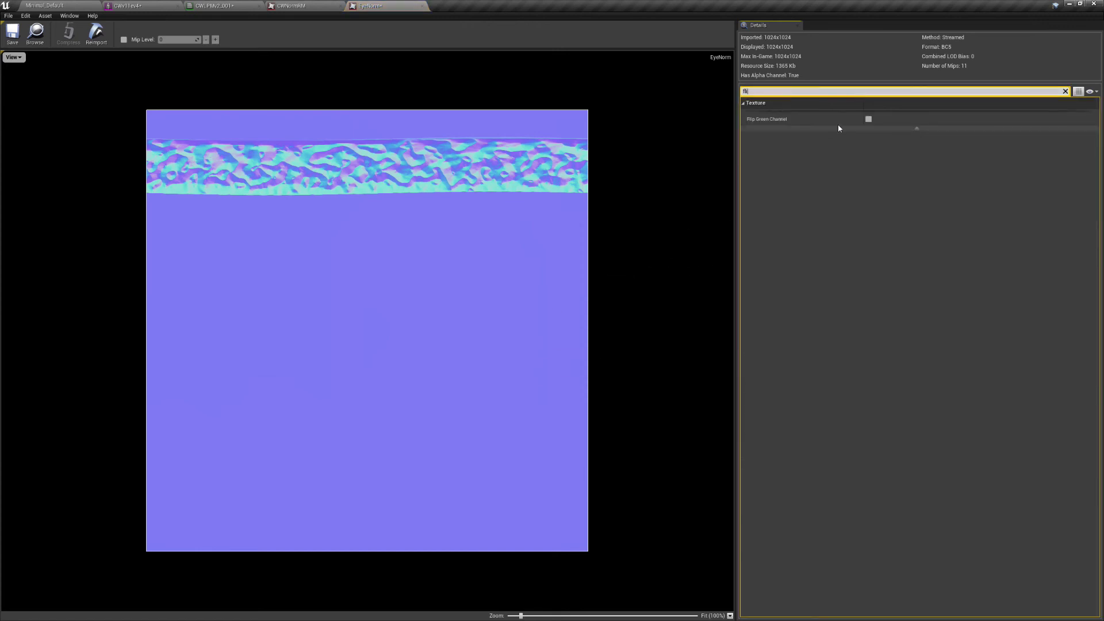
pyautogui.click(869, 119)
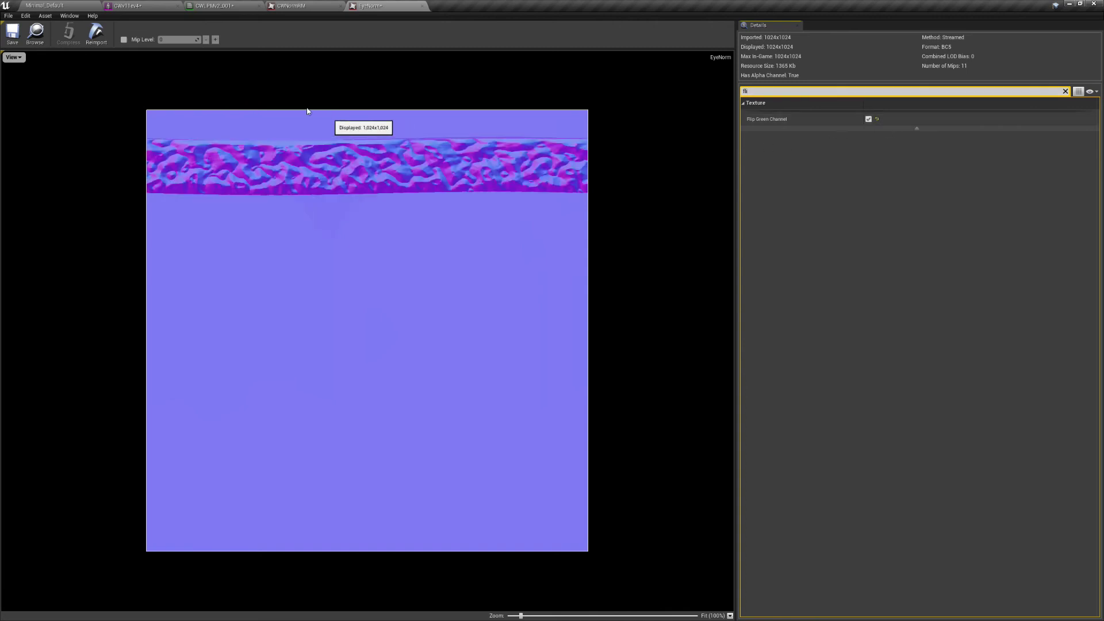
pyautogui.hotkey('ctrl', 's')
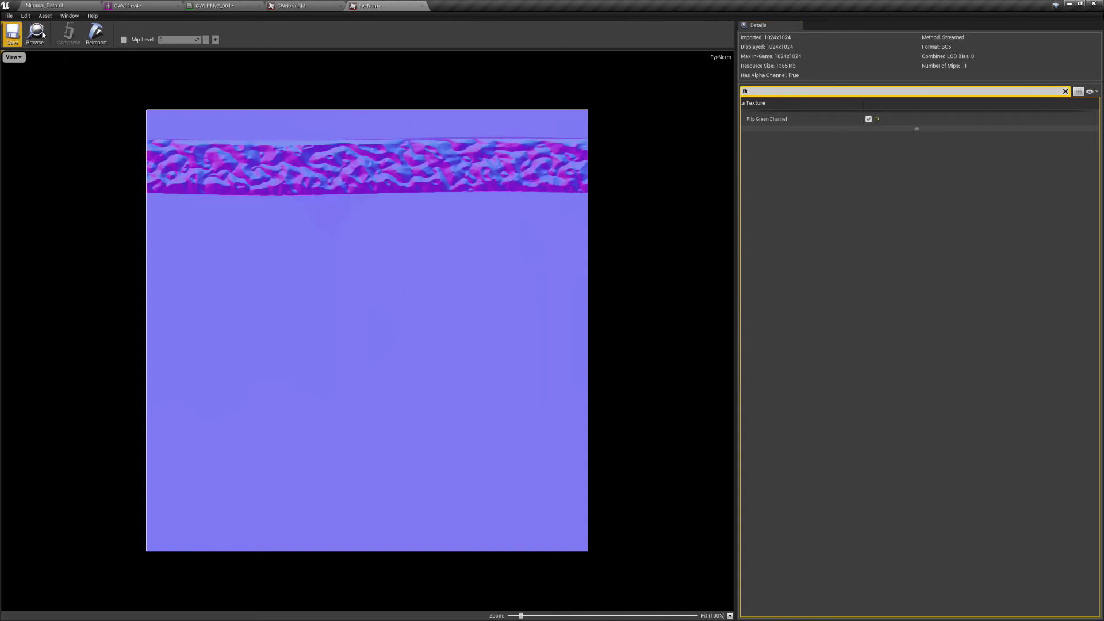
pyautogui.click(120, 5)
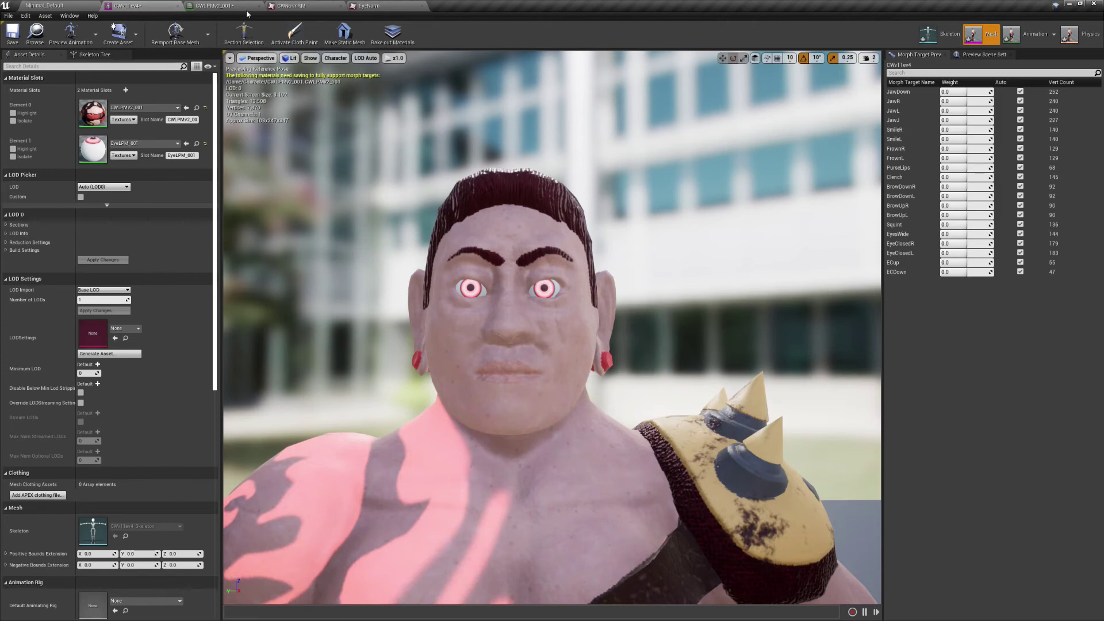
# - Add a Multiply node to the CWLPMv2_001 material graph between the roughness sample and the output node
pyautogui.click(63, 5)
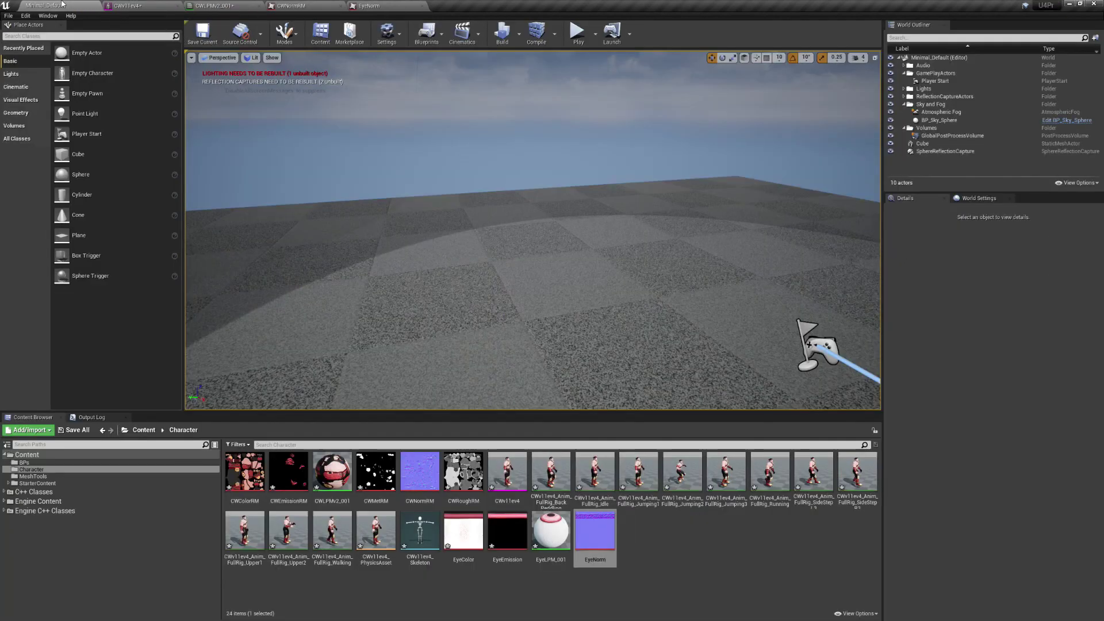
pyautogui.click(257, 5)
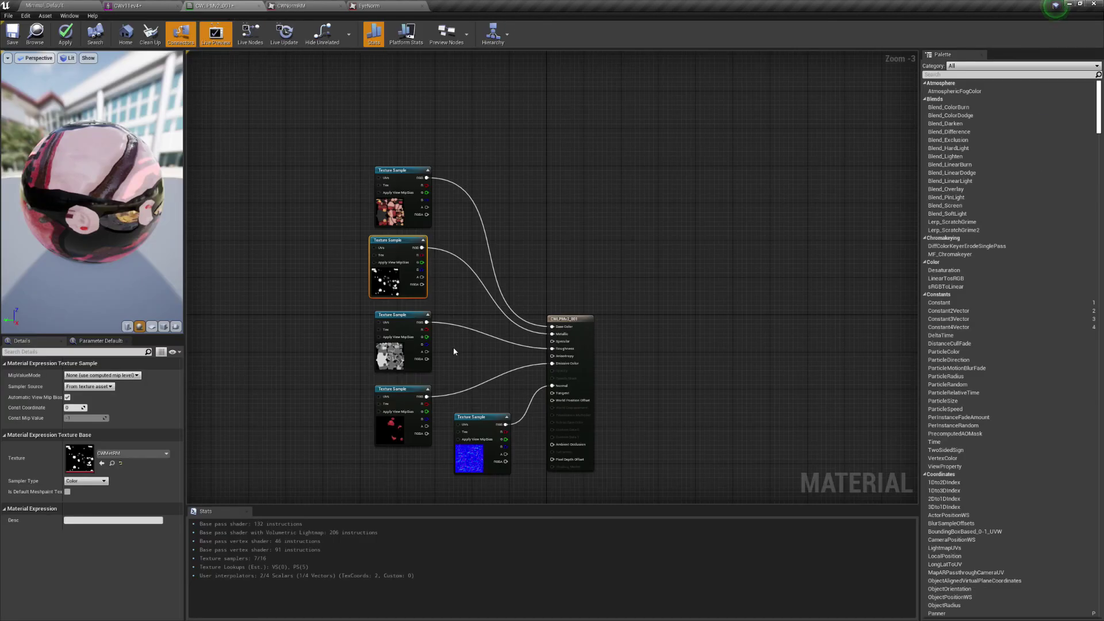
pyautogui.scroll(3, 453, 347)
pyautogui.click(468, 332)
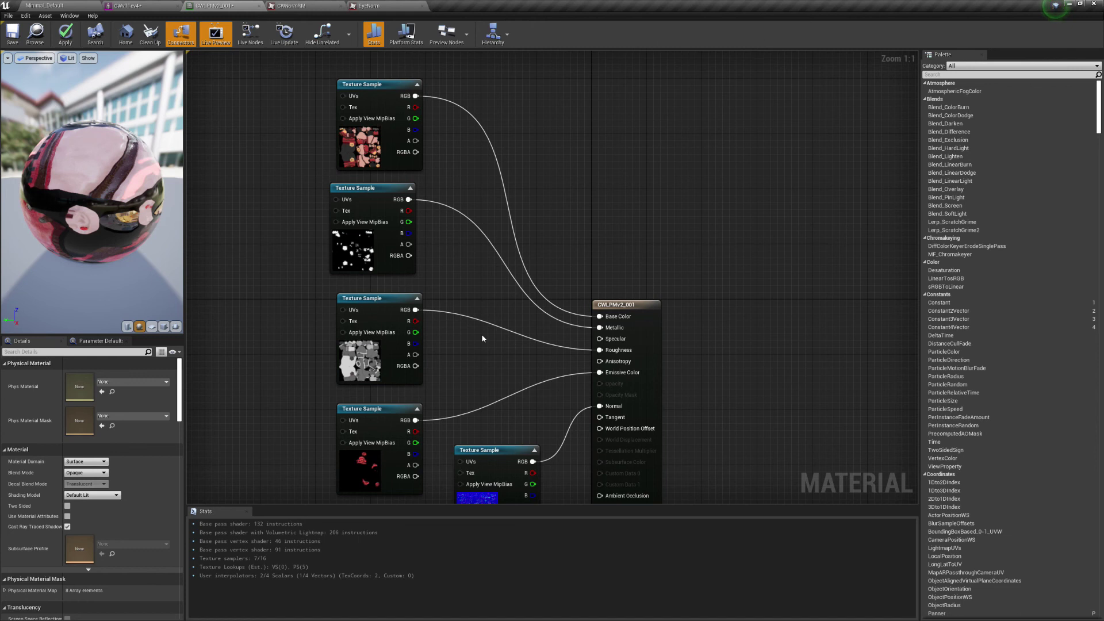
pyautogui.rightClick(468, 336)
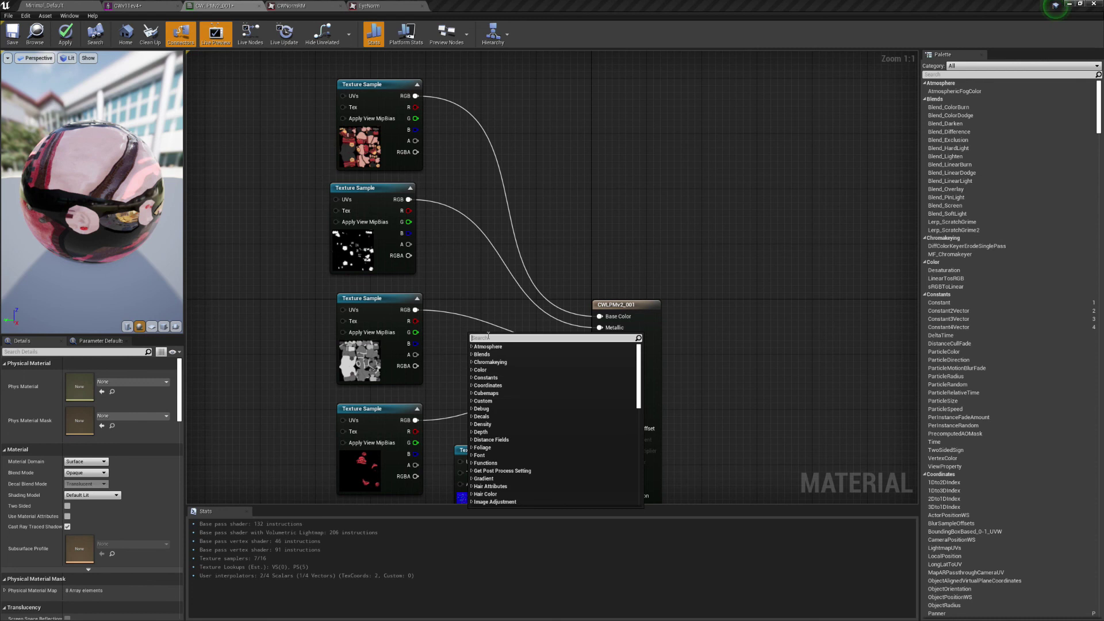
pyautogui.write('mu')
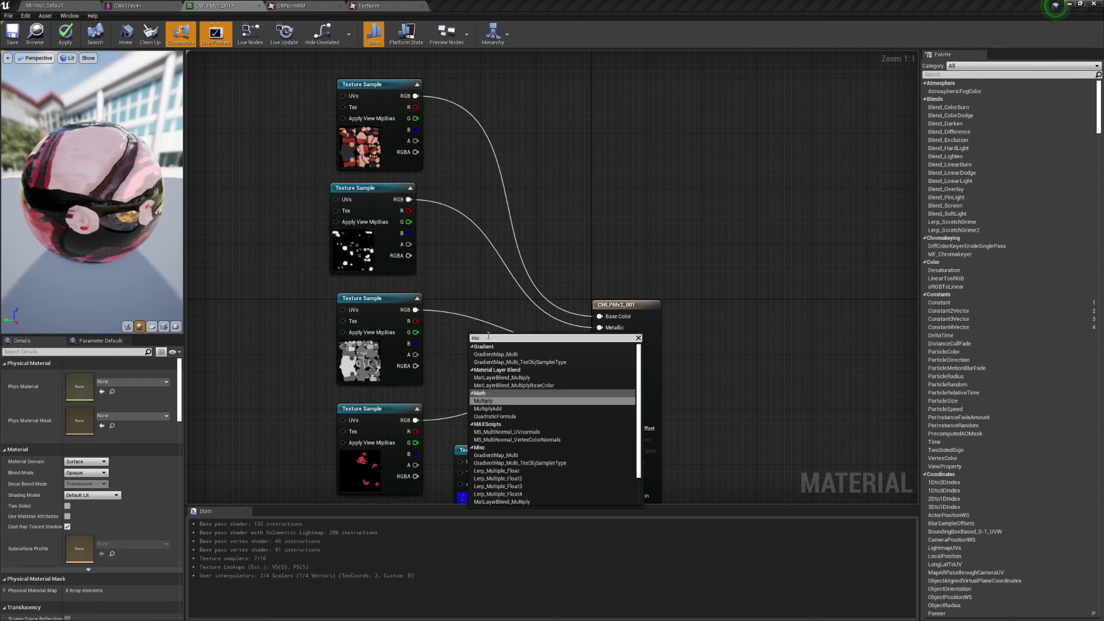
pyautogui.click(481, 402)
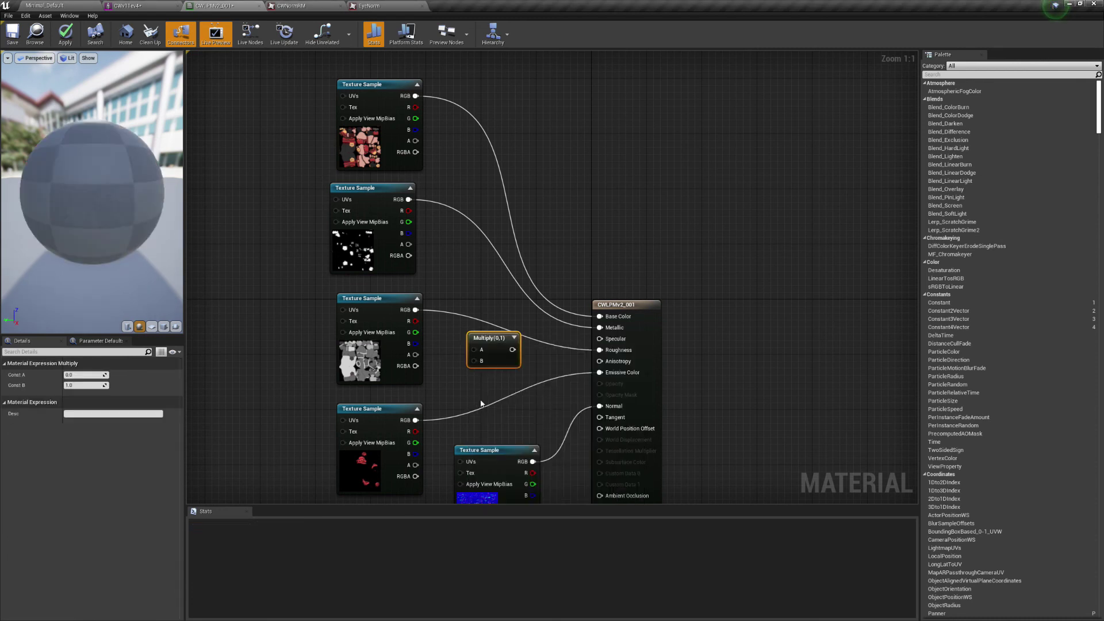
# - Route the roughness texture's RGB through the Multiply node into Roughness with Const B at 2.5, and save the material
pyautogui.moveTo(416, 310); pyautogui.dragTo(474, 351)
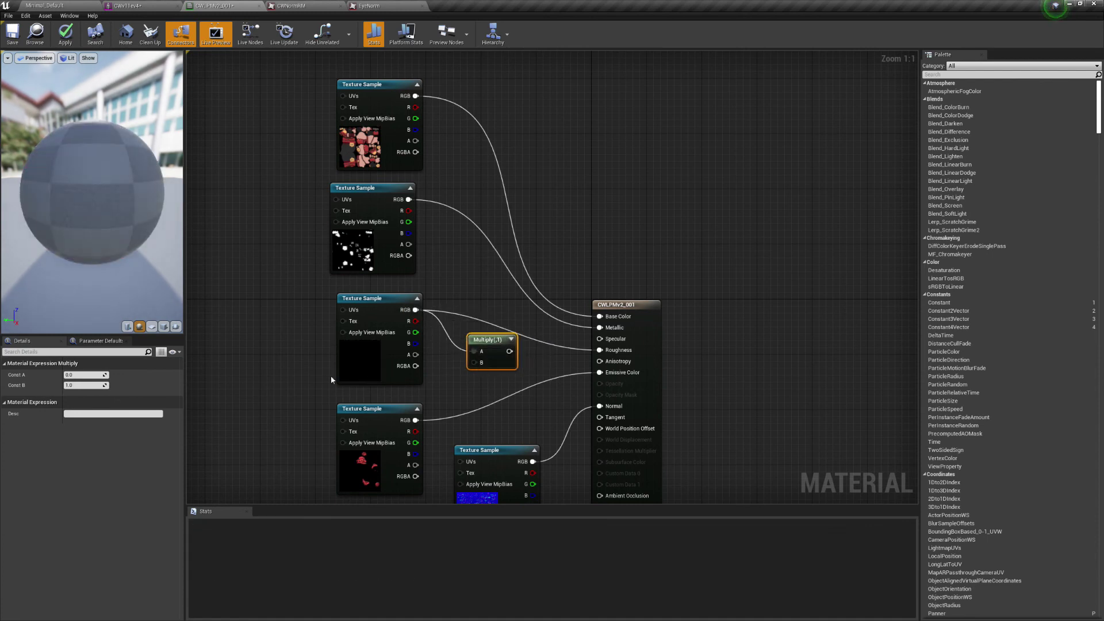
pyautogui.click(90, 385)
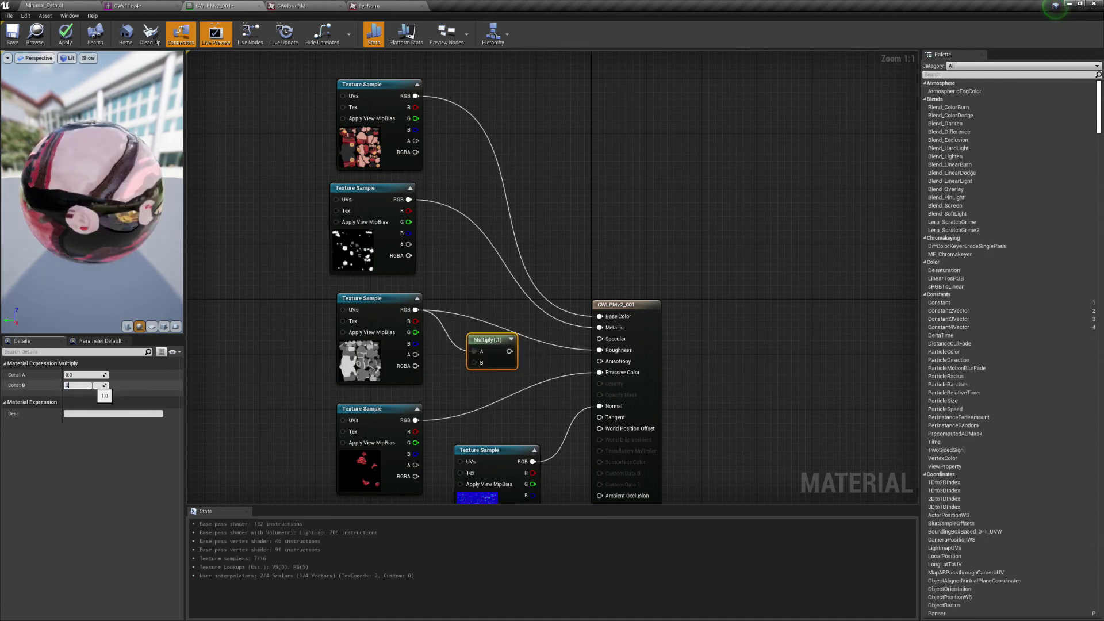
pyautogui.write('2.5')
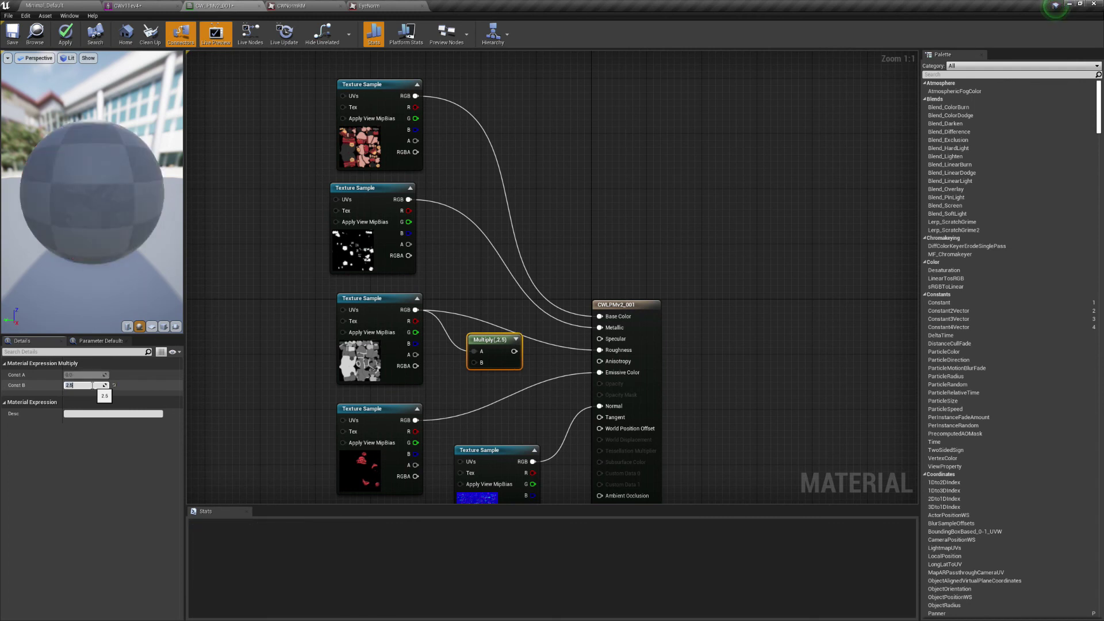
pyautogui.press('Return')
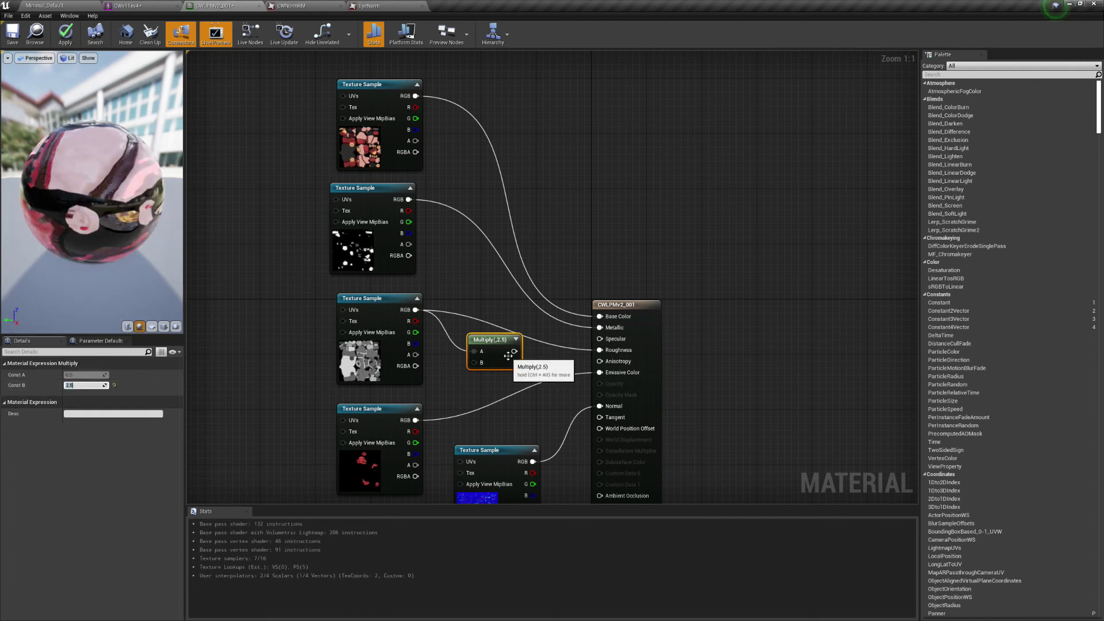
pyautogui.moveTo(513, 352); pyautogui.dragTo(598, 350)
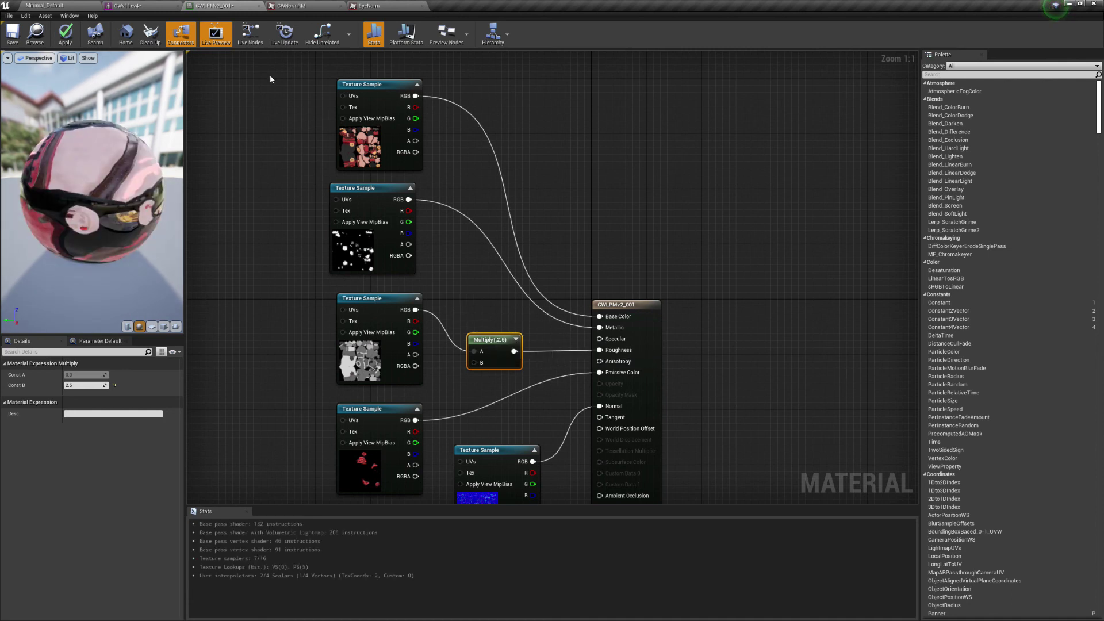
pyautogui.click(11, 39)
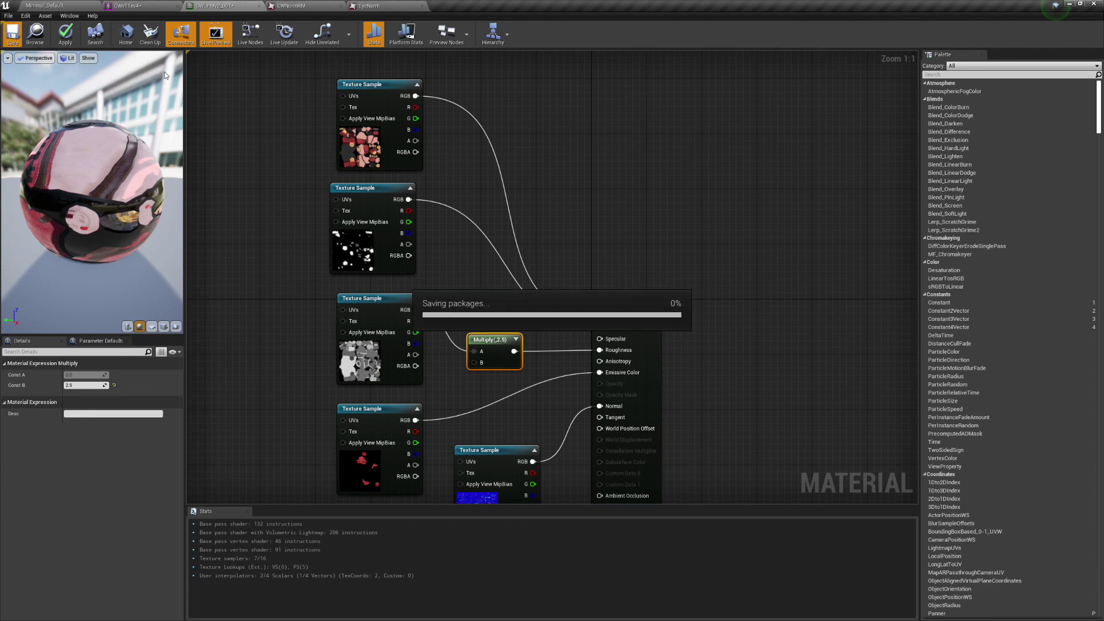
# - Return to the CWv11ev4 mesh preview and inspect the shoulder armor, skin and face with the updated roughness
pyautogui.click(149, 11)
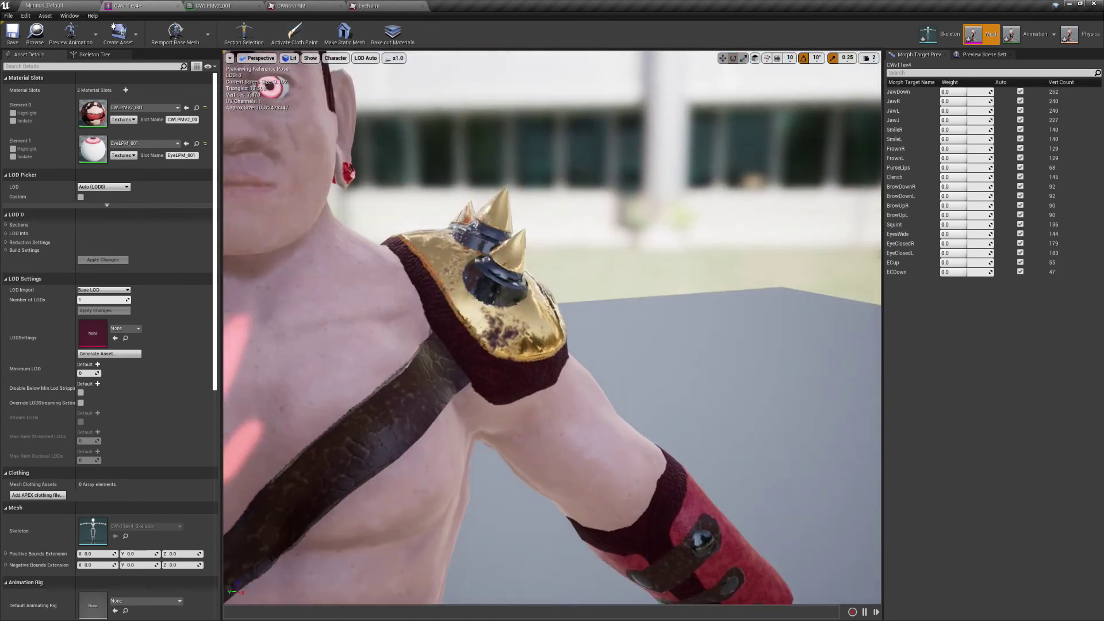
pyautogui.moveTo(553, 328); pyautogui.dragTo(506, 317, button='right')
pyautogui.moveTo(552, 322); pyautogui.dragTo(667, 327)
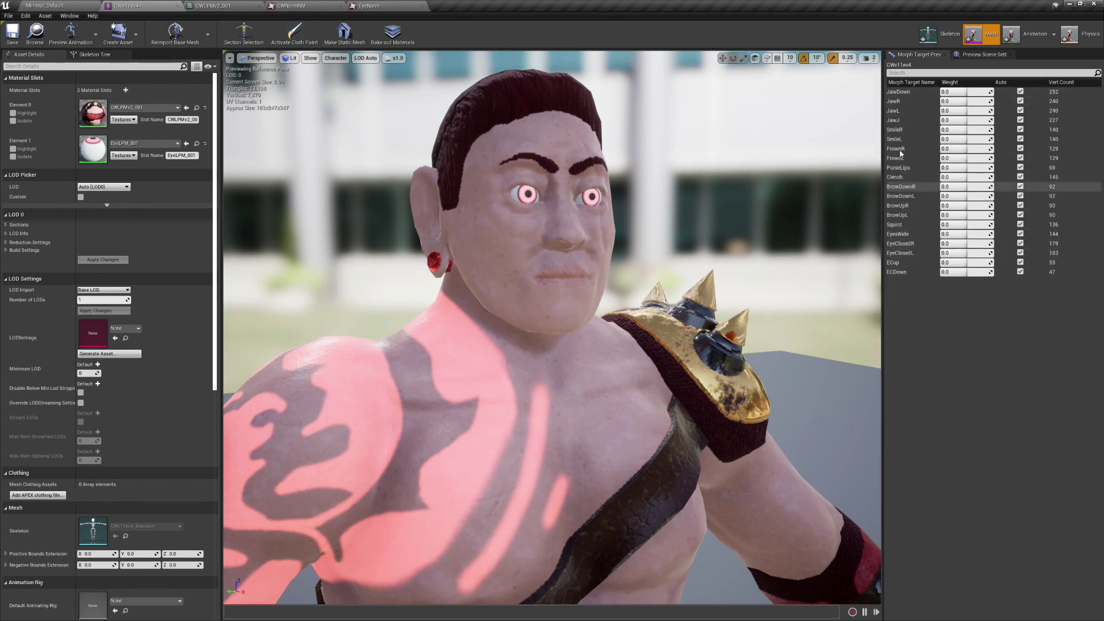
# - Open the character's FullRig_Idle animation from the level's Character folder, watch and pause its playback, and return to the mesh editor
pyautogui.click(70, 4)
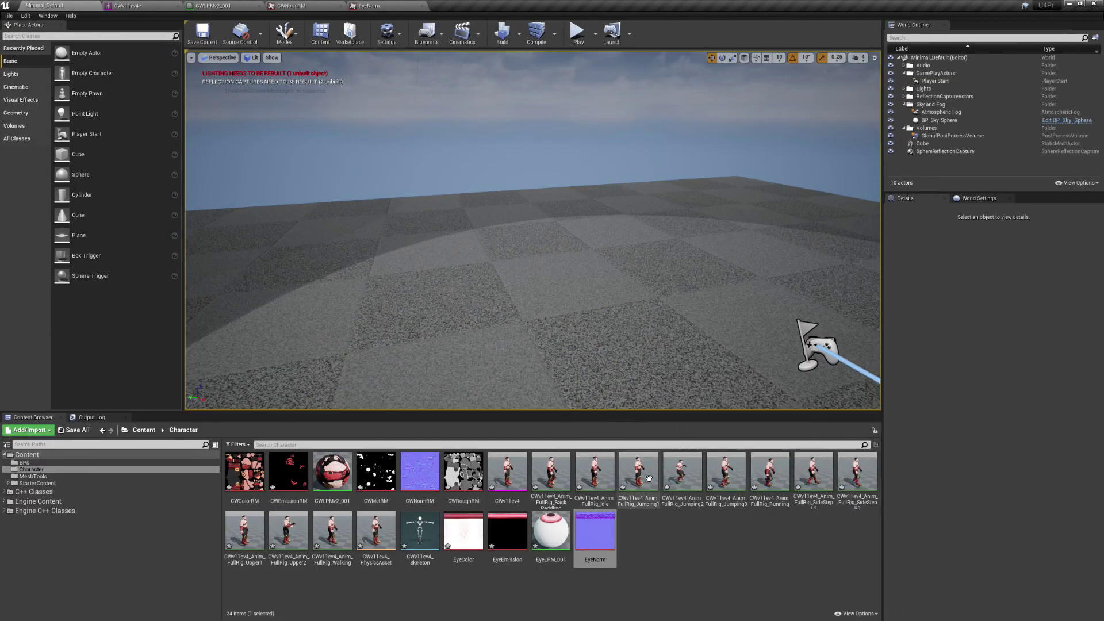
pyautogui.doubleClick(595, 477)
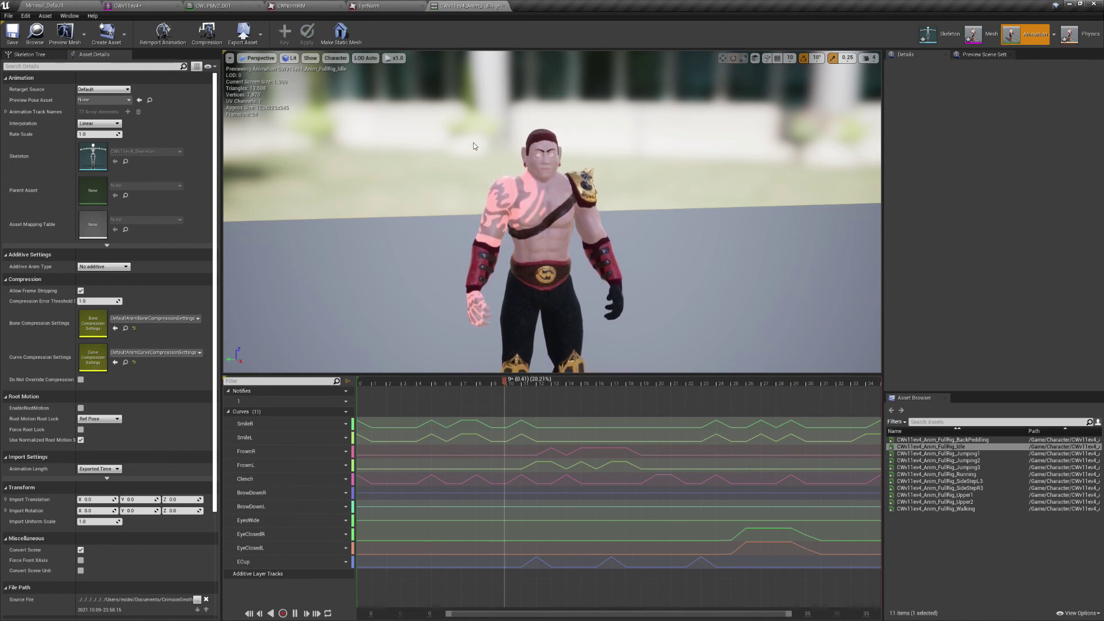
pyautogui.press('space')
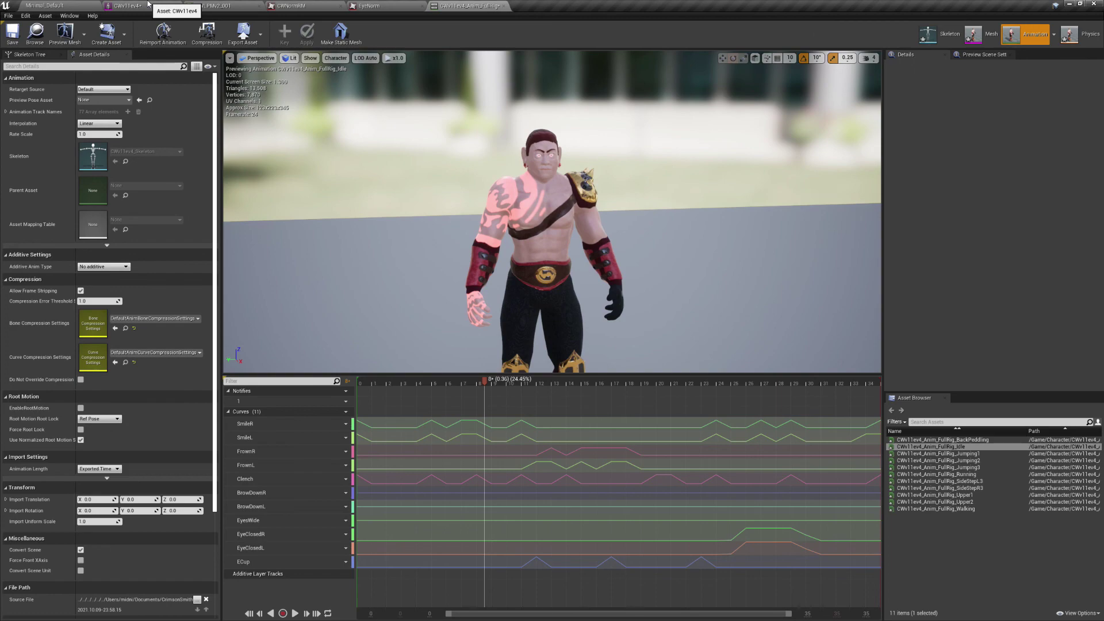
pyautogui.click(147, 4)
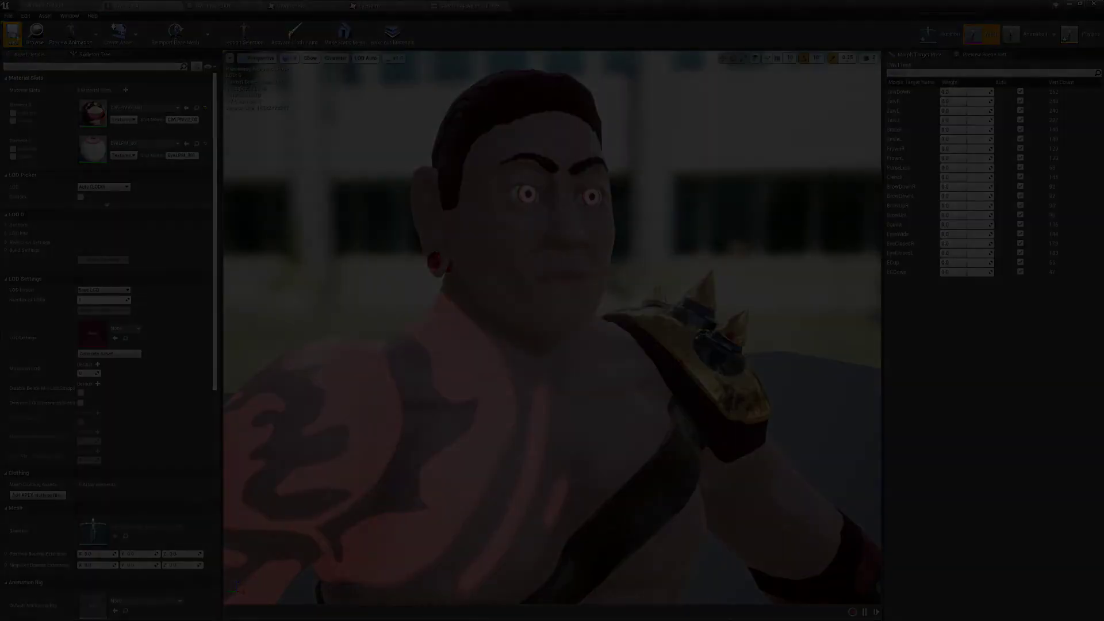